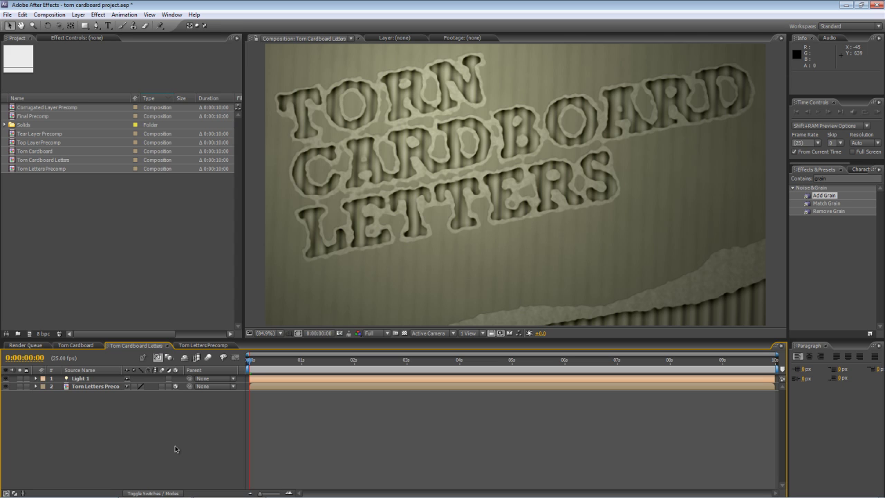
Step: Start a new composition from the Project panel and name it 'Torn Letter'
{"action": "left_click", "coordinate": [76, 345]}
{"action": "right_click", "coordinate": [67, 218]}
{"action": "left_click", "coordinate": [91, 225]}
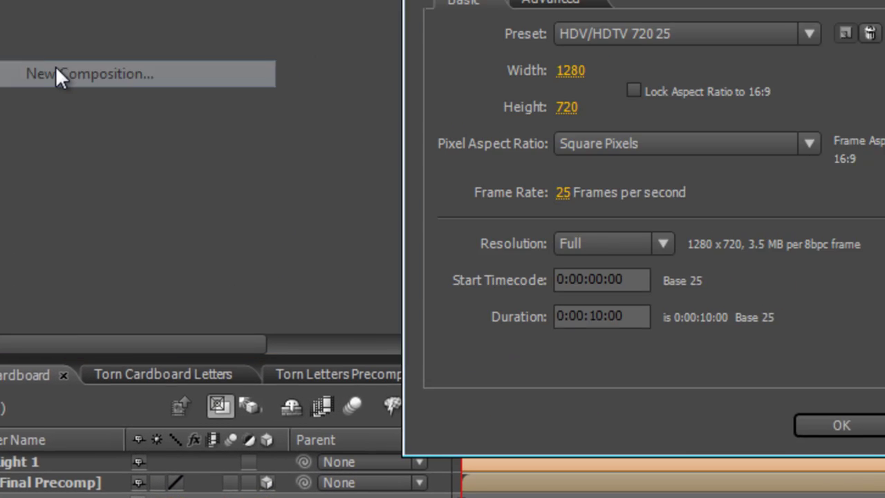
{"action": "type", "text": "Torn Le"}
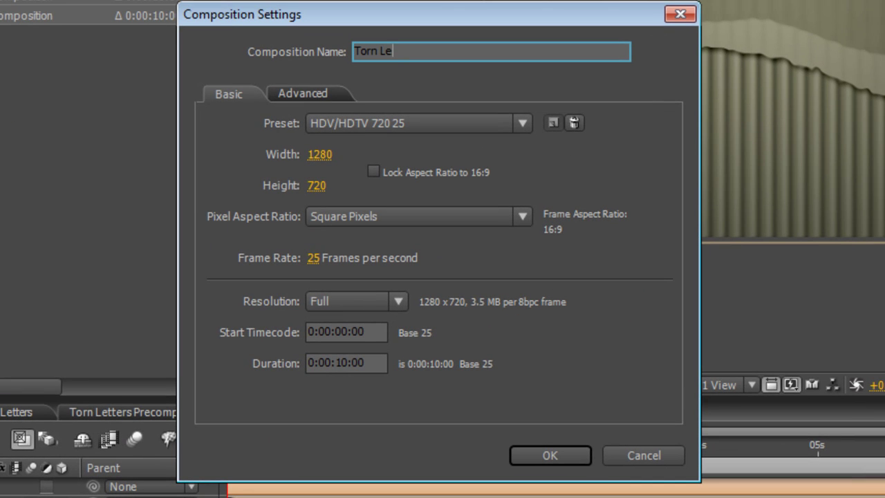
{"action": "type", "text": "tter"}
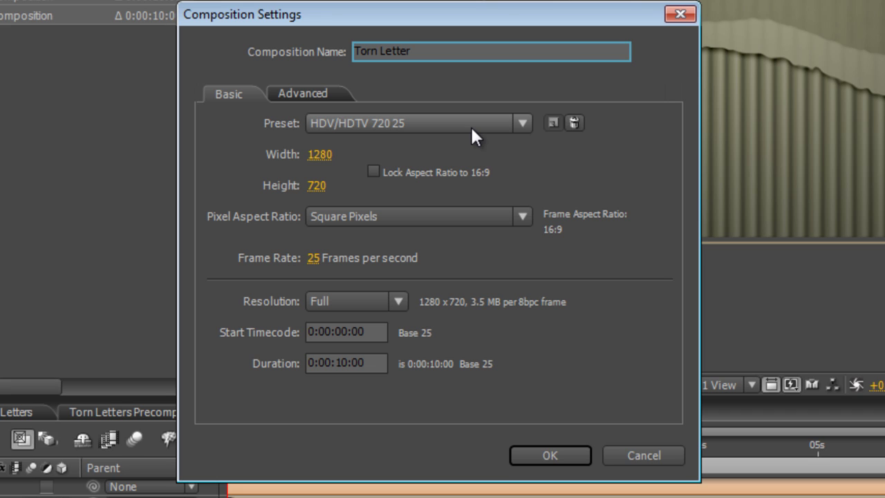
Step: Confirm the Torn Letter settings and drag the Corrugated, Tear and Top precomps into its timeline
{"action": "left_click", "coordinate": [554, 459]}
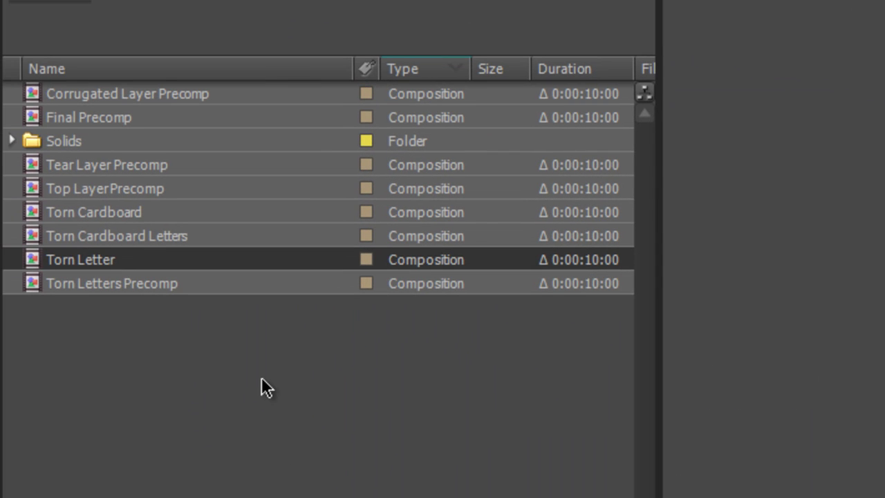
{"action": "left_click", "coordinate": [31, 94]}
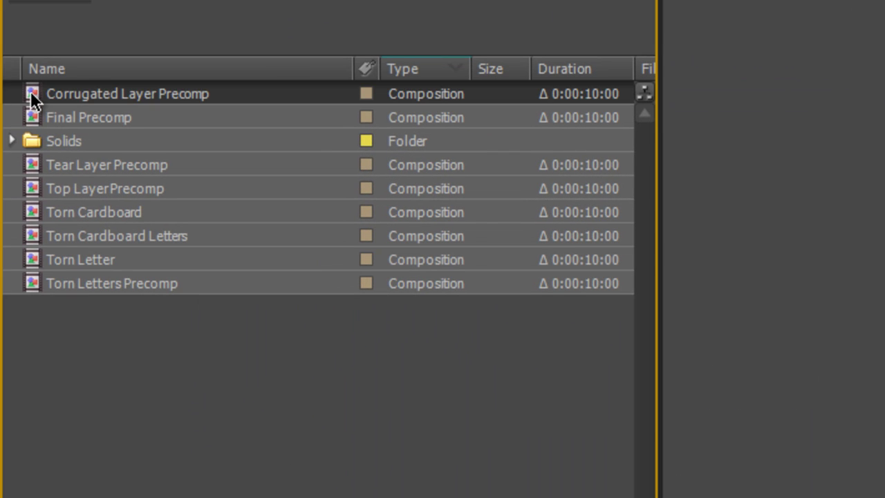
{"action": "left_click", "coordinate": [31, 164], "text": "ctrl"}
{"action": "left_click", "coordinate": [36, 186], "text": "ctrl"}
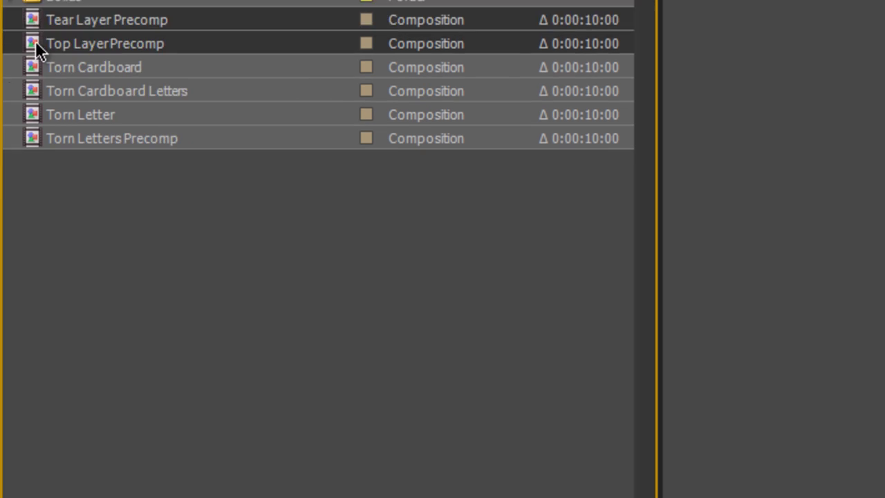
{"action": "left_click_drag", "start_coordinate": [35, 186], "coordinate": [250, 497]}
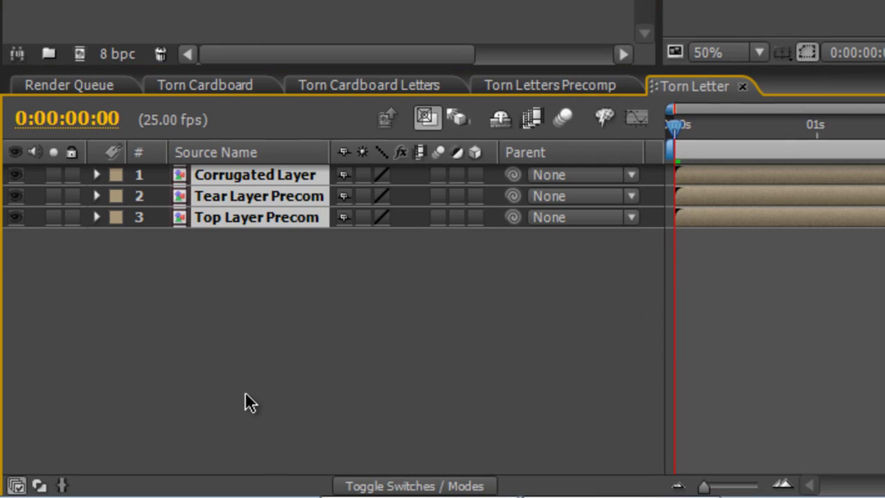
Step: Reorder the layers so Top Layer Precom is first and Corrugated Layer is last
{"action": "left_click", "coordinate": [316, 350]}
{"action": "left_click", "coordinate": [294, 218]}
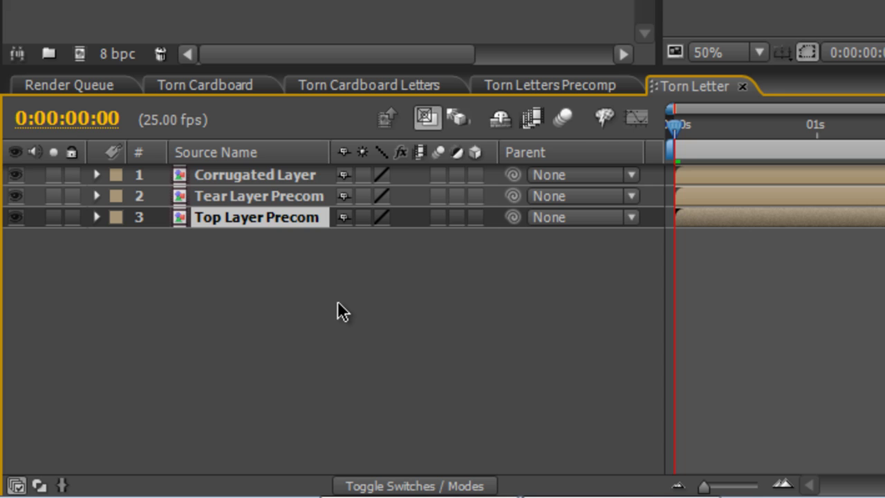
{"action": "key", "text": "ctrl+shift+bracketright"}
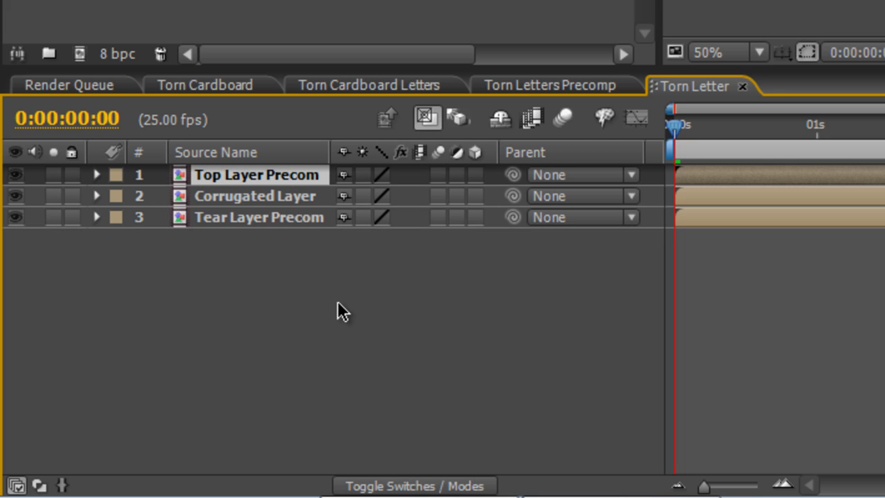
{"action": "left_click", "coordinate": [259, 198]}
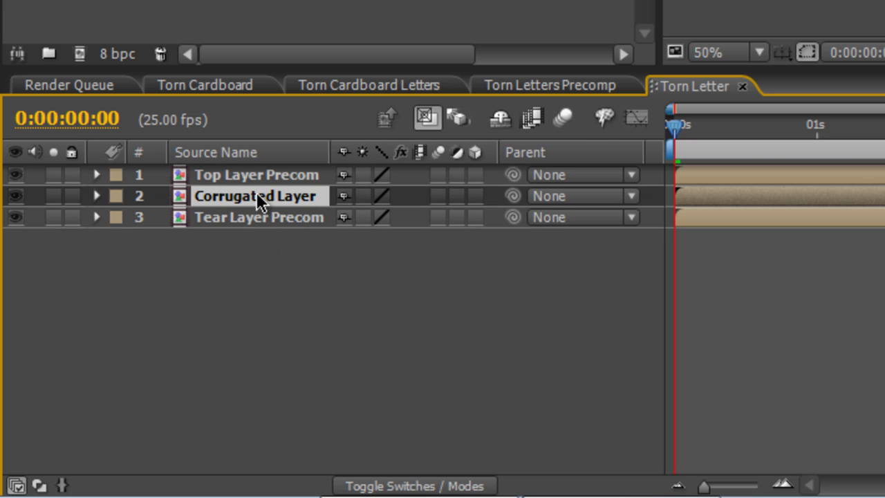
{"action": "key", "text": "ctrl+shift+bracketleft"}
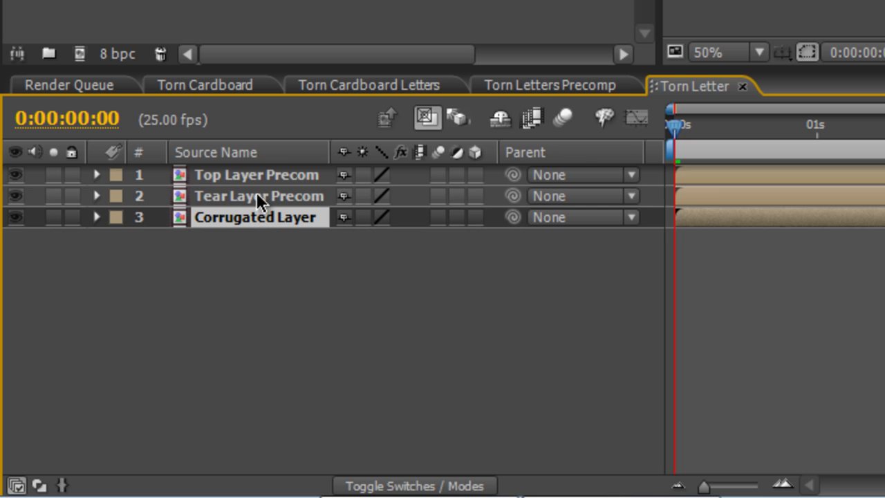
{"action": "left_click", "coordinate": [257, 311]}
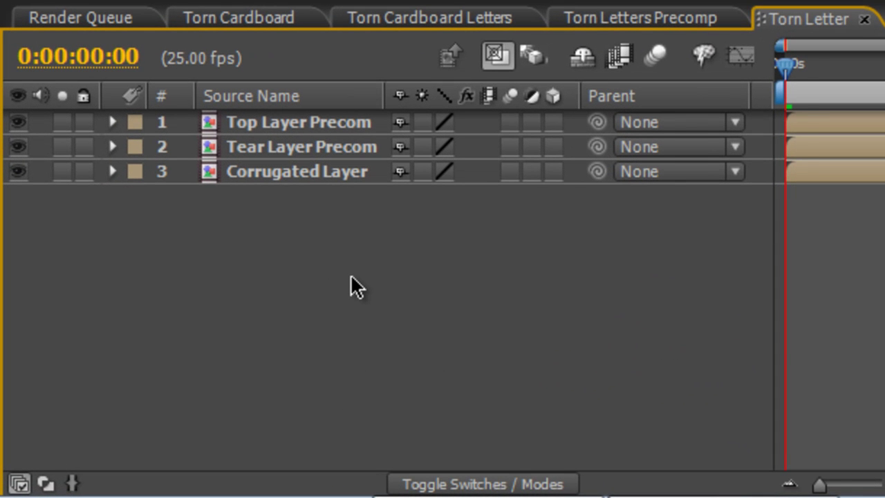
{"action": "key", "text": "F4"}
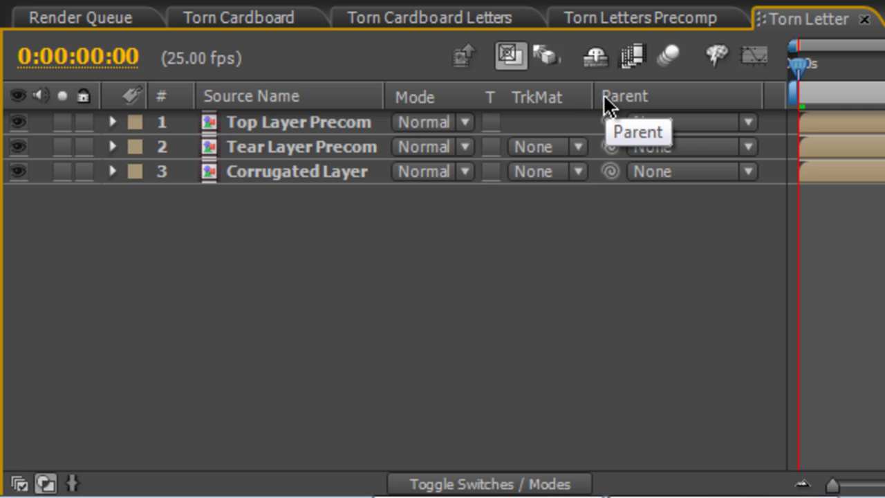
{"action": "key", "text": "F4"}
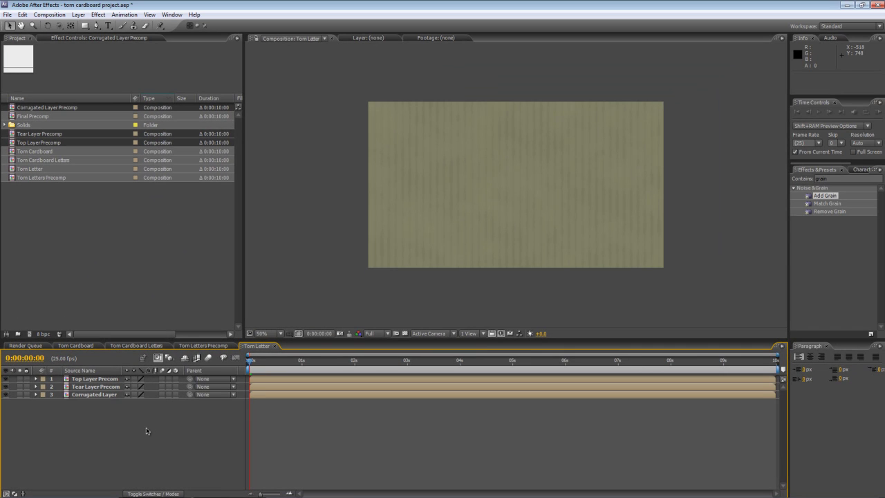
Step: Create a two-line text layer reading 'THIS IS' / 'OUR TEXT' in the viewer
{"action": "left_click", "coordinate": [177, 462]}
{"action": "key", "text": "ctrl+6"}
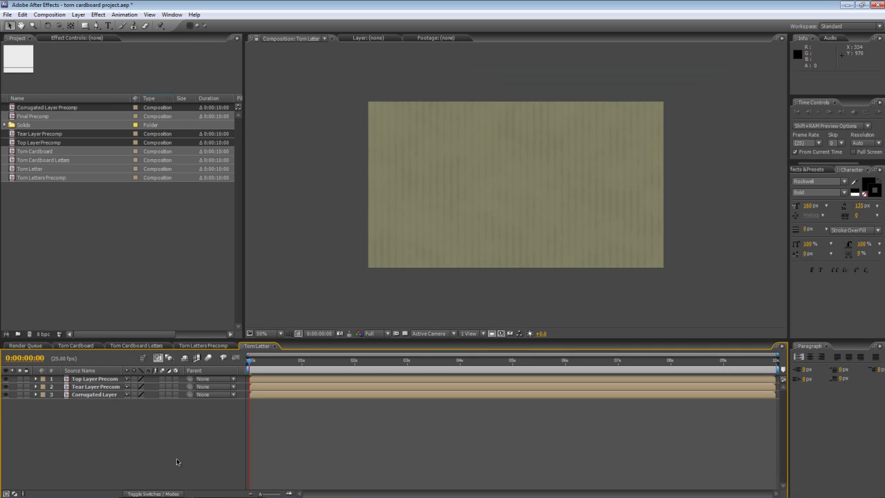
{"action": "left_click", "coordinate": [108, 26]}
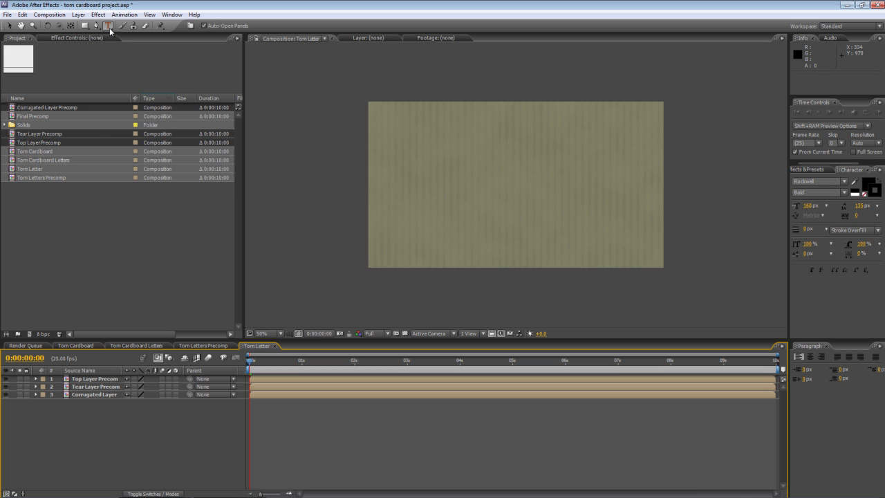
{"action": "left_click", "coordinate": [423, 168]}
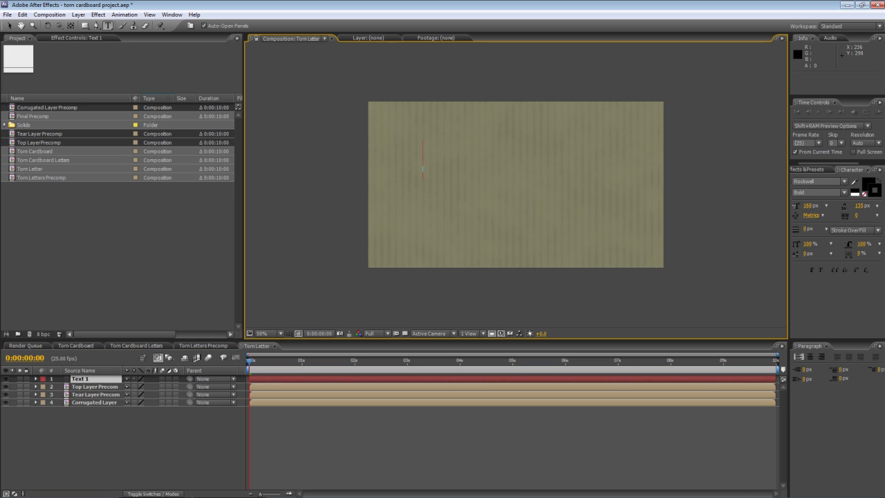
{"action": "type", "text": "THIS IS"}
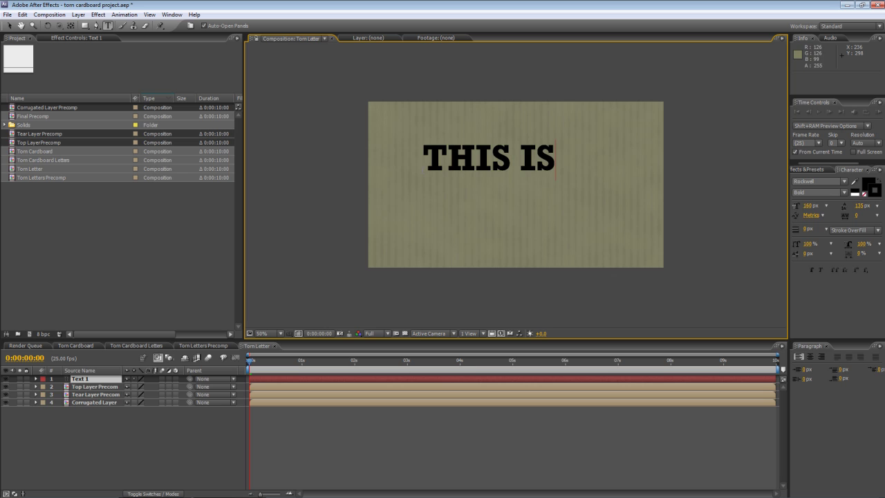
{"action": "key", "text": "Return"}
{"action": "type", "text": "OUR TEX"}
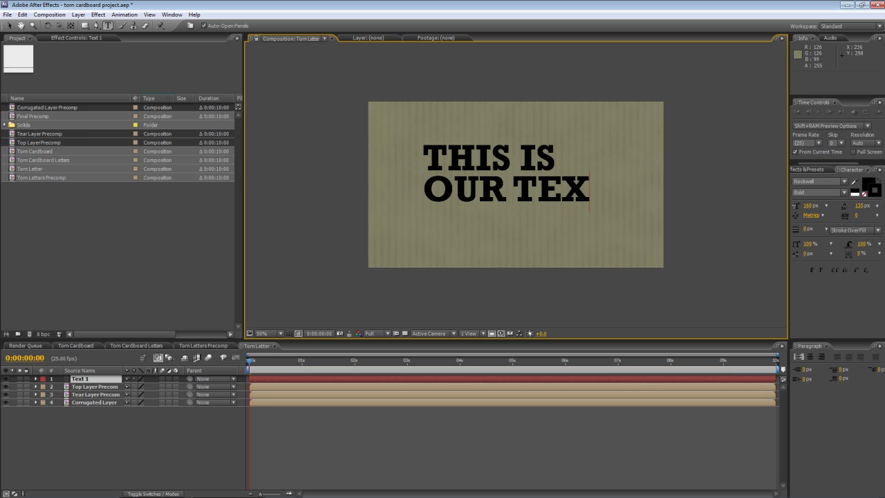
{"action": "type", "text": "T"}
{"action": "left_click", "coordinate": [170, 466]}
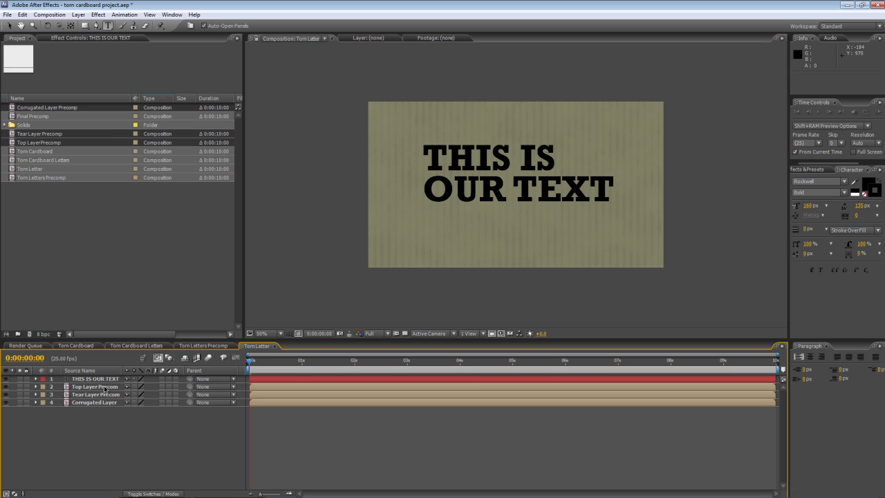
Step: Nudge the THIS IS OUR TEXT layer slightly down and to the left
{"action": "left_click", "coordinate": [104, 379]}
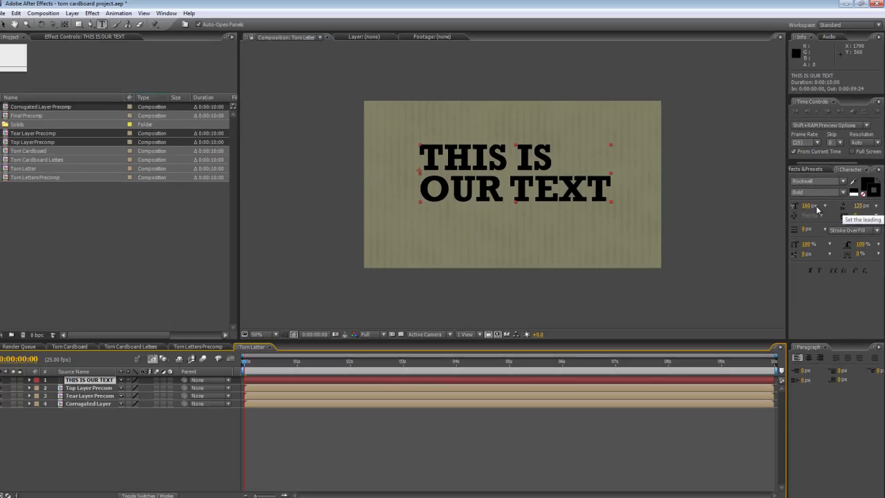
{"action": "left_click", "coordinate": [184, 441]}
{"action": "left_click", "coordinate": [107, 381]}
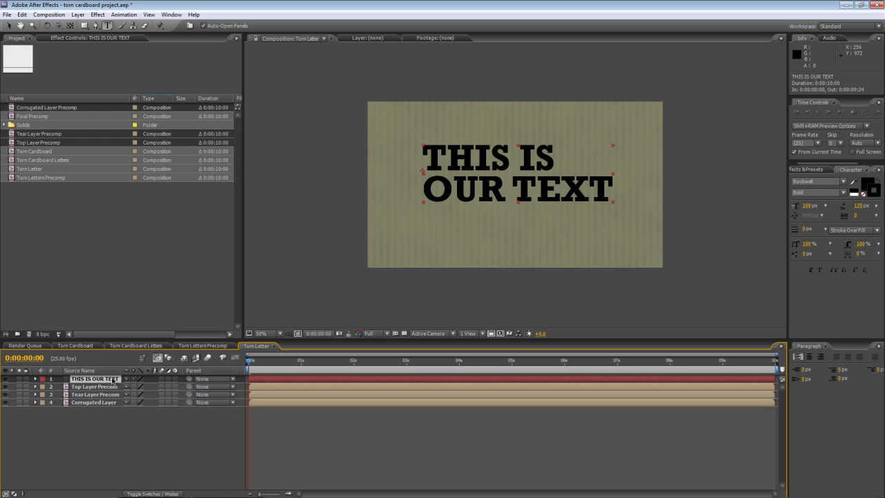
{"action": "key", "text": "shift+Down"}
{"action": "key", "text": "shift+Down"}
{"action": "key", "text": "shift+Left"}
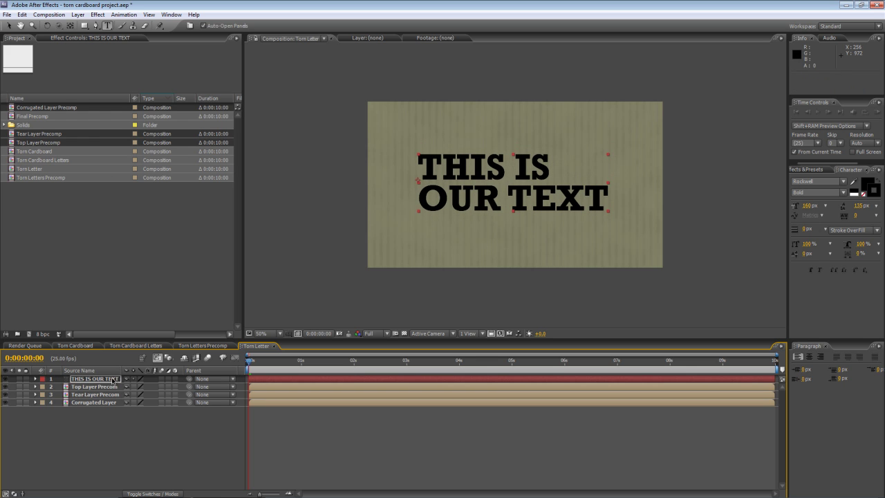
{"action": "left_click", "coordinate": [138, 445]}
{"action": "left_click", "coordinate": [94, 381]}
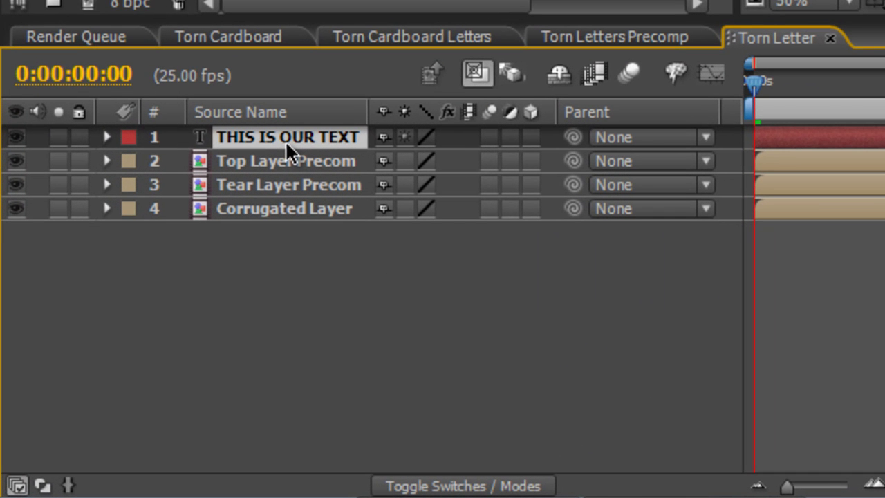
Step: Duplicate the text layer and move the copy below Top Layer Precom
{"action": "key", "text": "ctrl+d"}
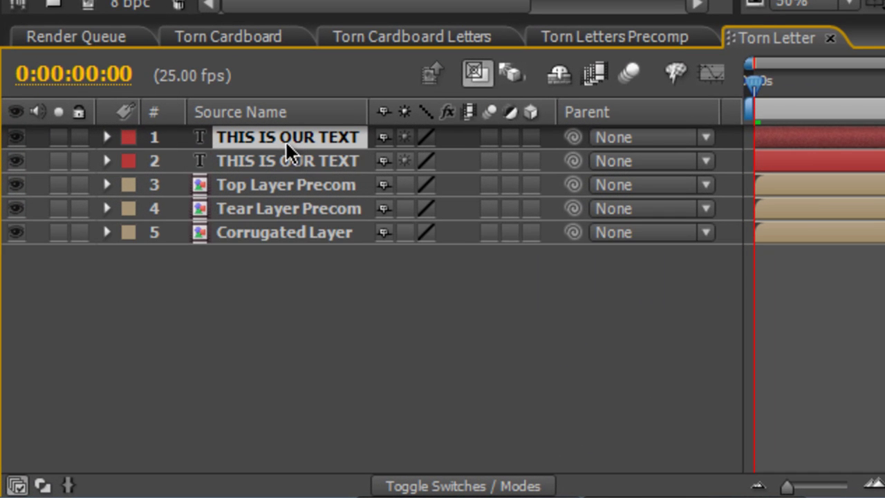
{"action": "left_click", "coordinate": [336, 283]}
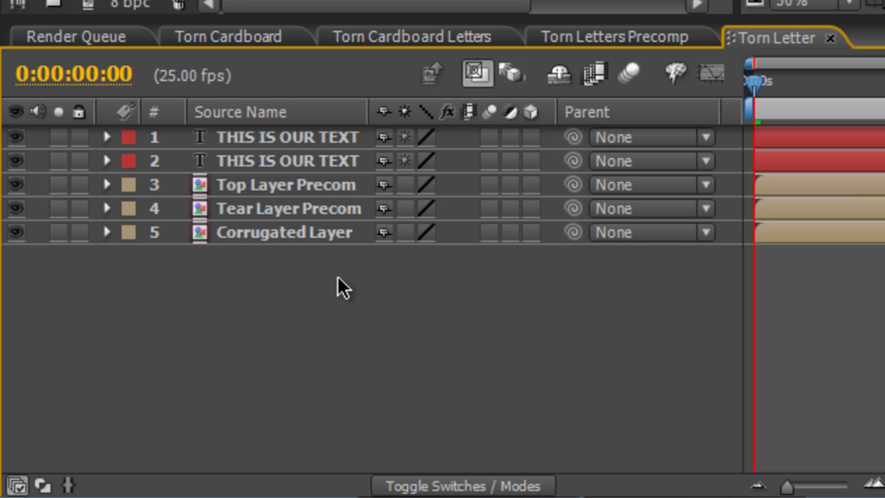
{"action": "left_click", "coordinate": [320, 165]}
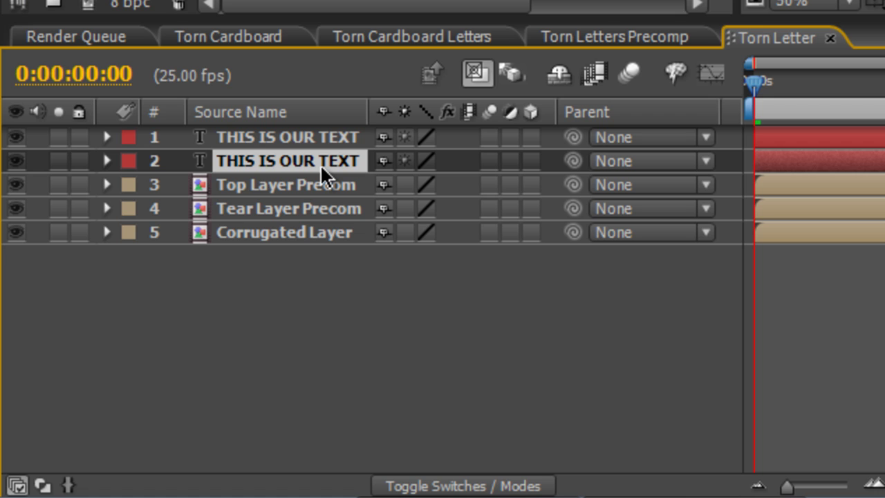
{"action": "left_click_drag", "start_coordinate": [320, 164], "coordinate": [321, 195]}
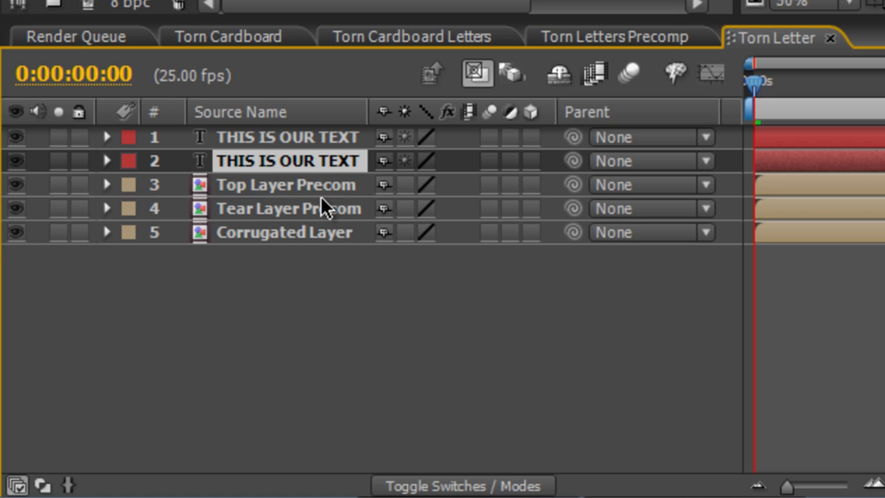
Step: Check the five-layer order by selecting each layer, then clear the selection
{"action": "left_click", "coordinate": [313, 131]}
{"action": "left_click", "coordinate": [313, 159]}
{"action": "left_click", "coordinate": [320, 137]}
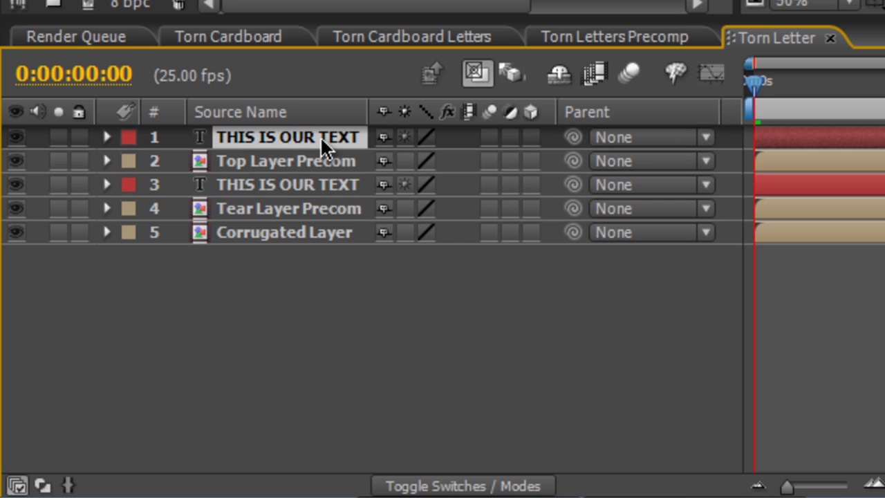
{"action": "left_click", "coordinate": [320, 160]}
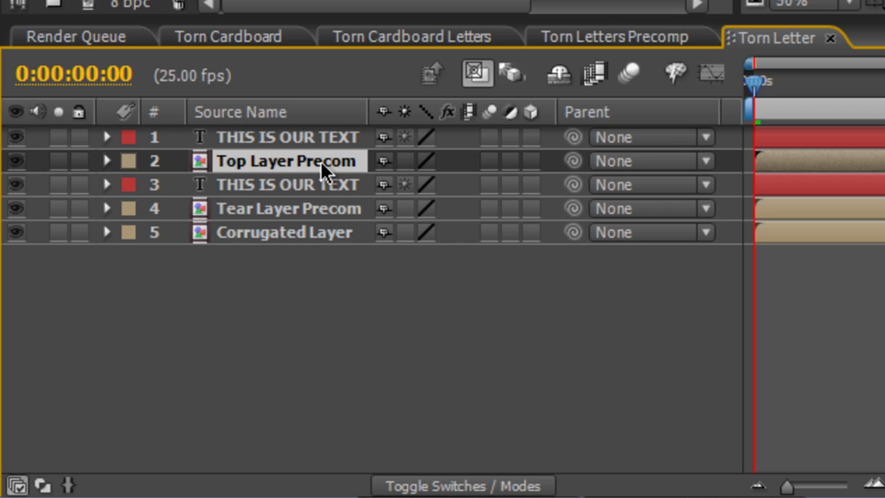
{"action": "left_click", "coordinate": [351, 185]}
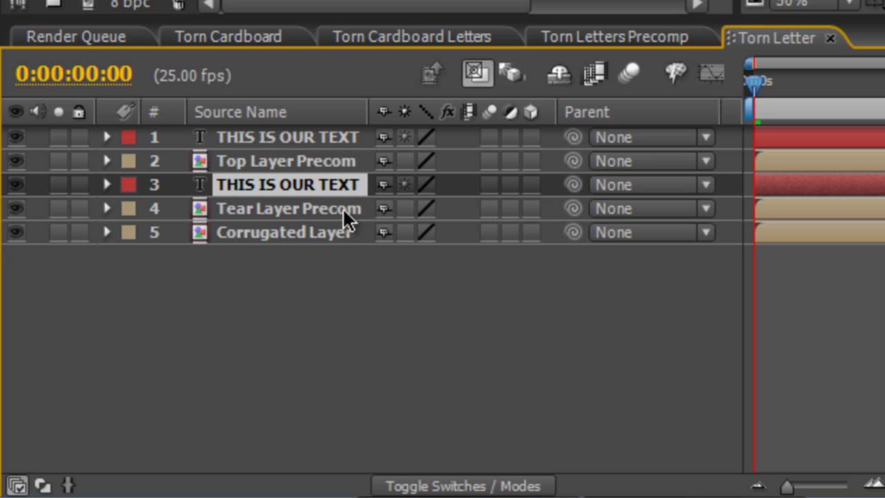
{"action": "left_click", "coordinate": [343, 209]}
{"action": "left_click", "coordinate": [374, 335]}
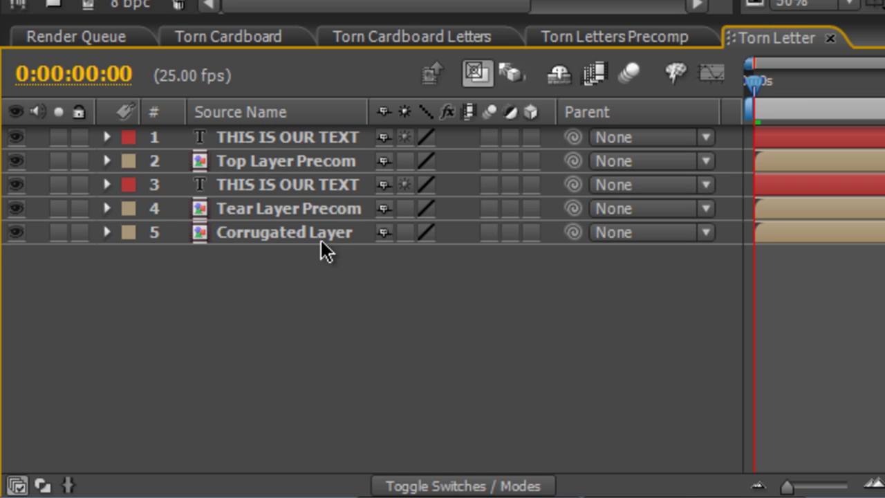
{"action": "left_click", "coordinate": [322, 235]}
{"action": "left_click", "coordinate": [356, 344]}
Step: Set Tear Layer Precom's track matte to Alpha Inverted and toggle the text layers' visibility
{"action": "key", "text": "F4"}
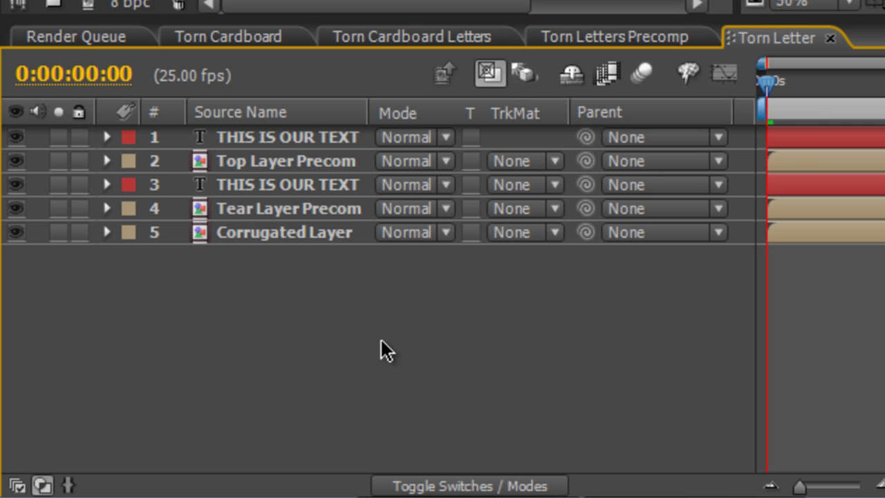
{"action": "left_click", "coordinate": [316, 215]}
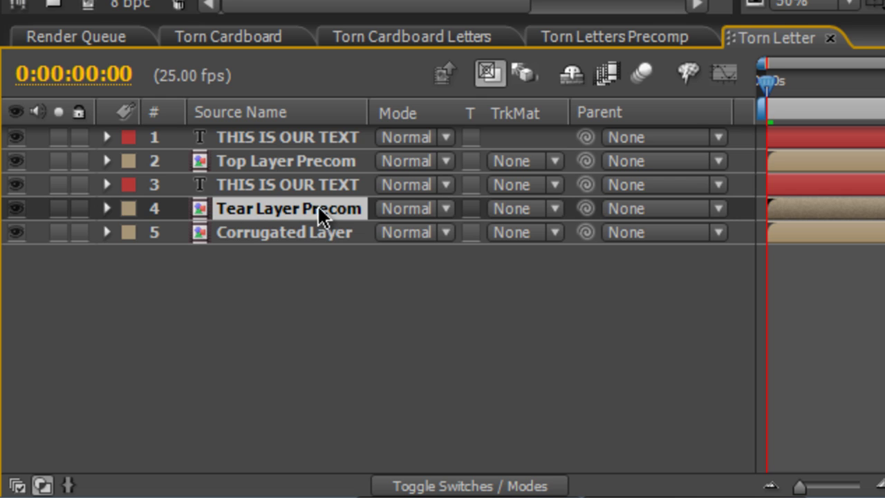
{"action": "left_click", "coordinate": [556, 209]}
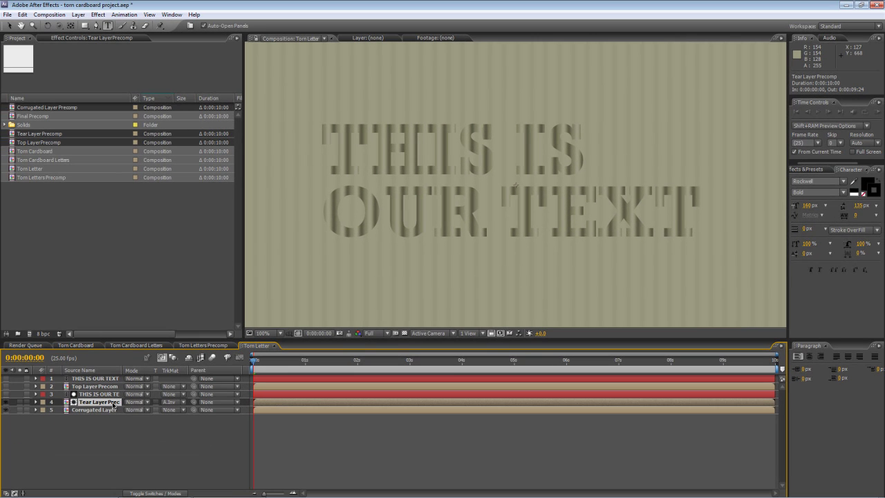
{"action": "left_click", "coordinate": [6, 399]}
{"action": "left_click", "coordinate": [6, 386]}
{"action": "left_click", "coordinate": [6, 386]}
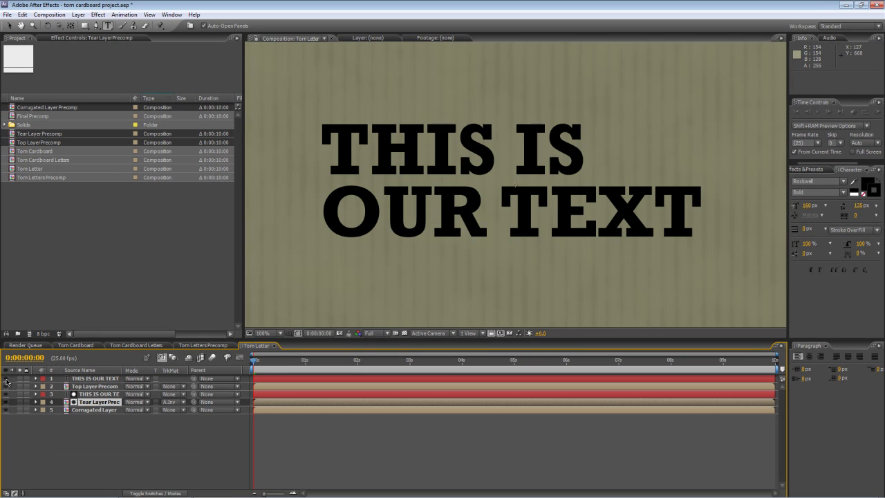
Step: Give Top Layer Precom an Alpha Inverted track matte from the text above it
{"action": "left_click", "coordinate": [109, 386]}
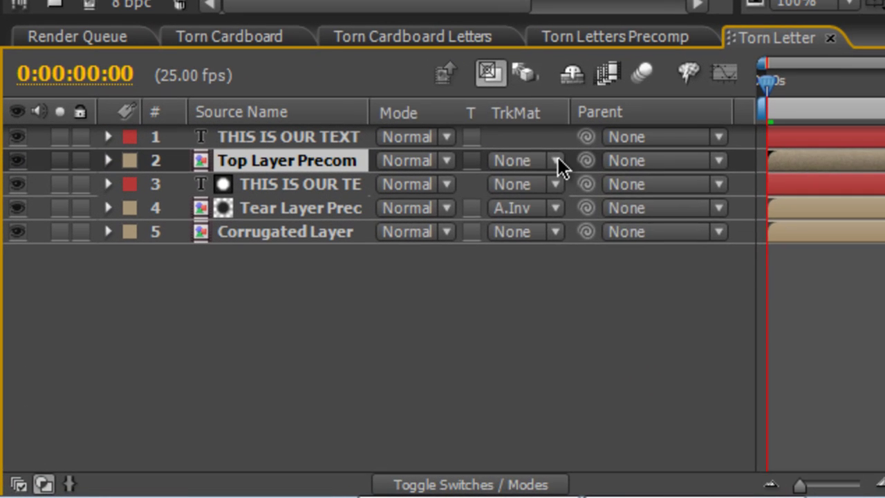
{"action": "left_click", "coordinate": [184, 386]}
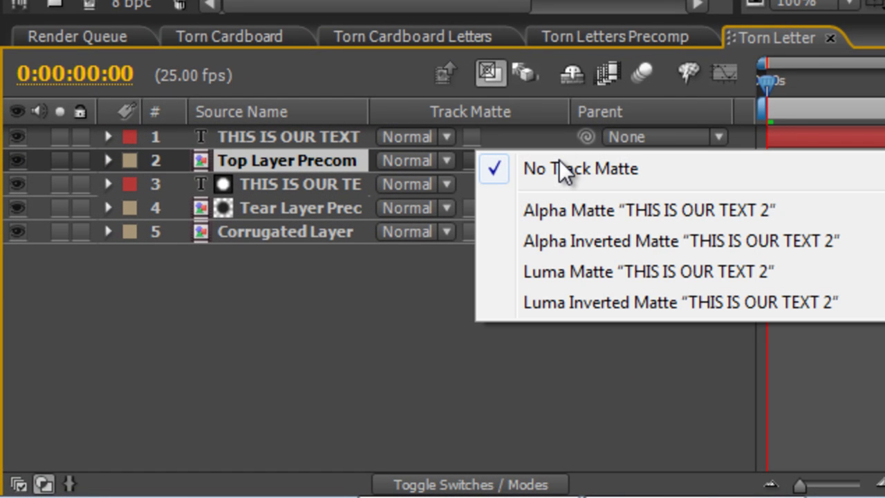
{"action": "left_click", "coordinate": [581, 245]}
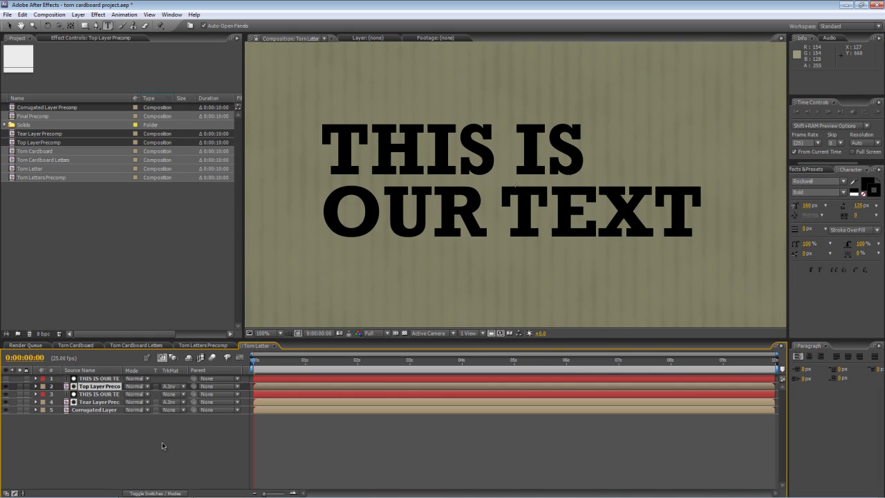
{"action": "left_click", "coordinate": [112, 379]}
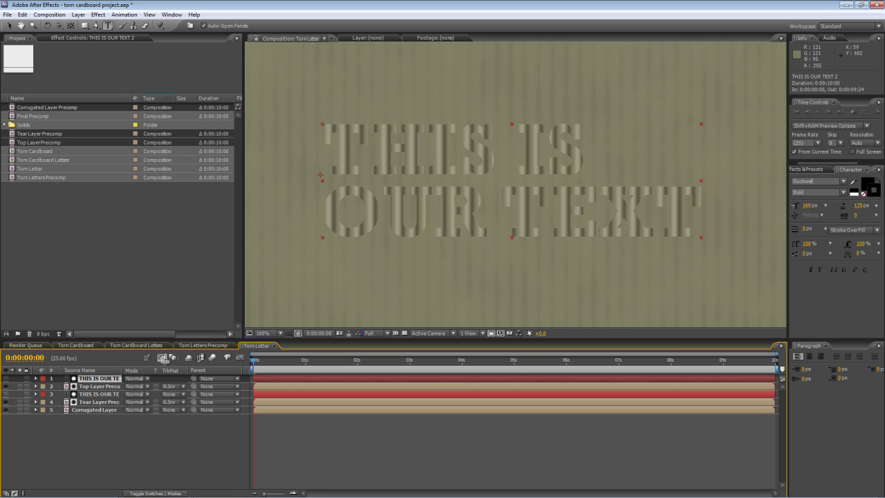
Step: Add a 10 px Stroke Over Fill outline to the top text layer
{"action": "left_click", "coordinate": [868, 195]}
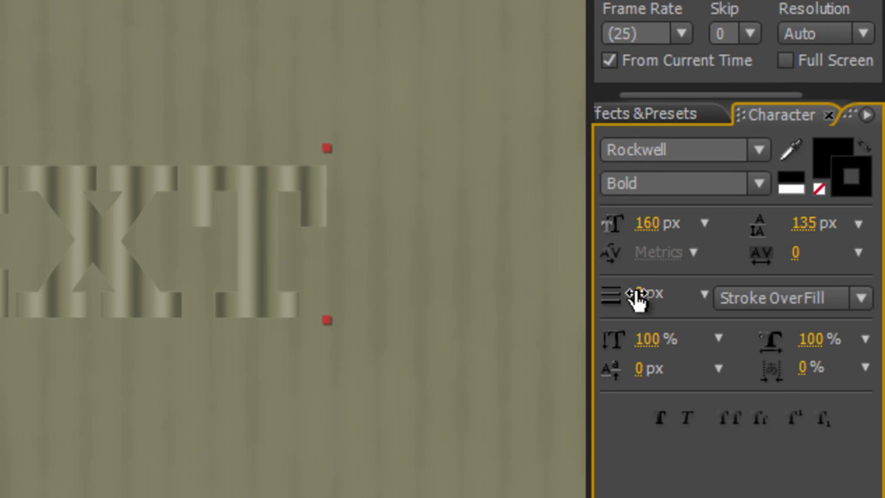
{"action": "left_click_drag", "start_coordinate": [636, 297], "coordinate": [668, 295]}
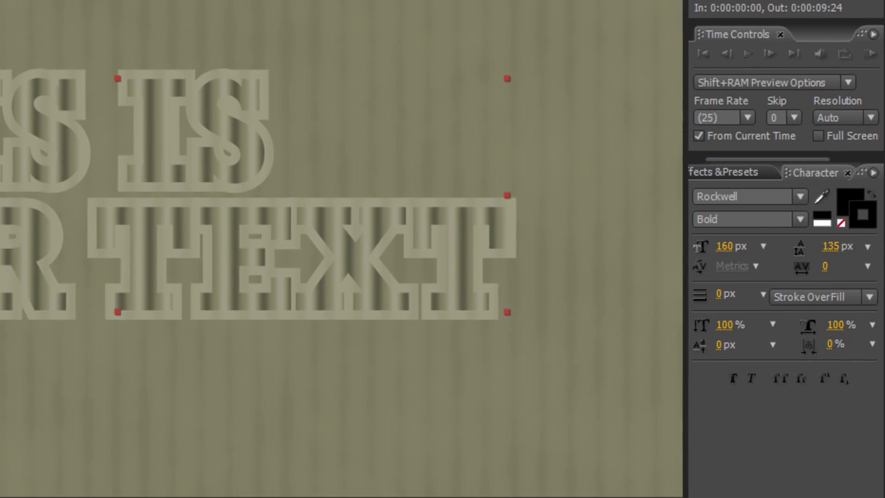
{"action": "left_click_drag", "start_coordinate": [716, 299], "coordinate": [726, 304]}
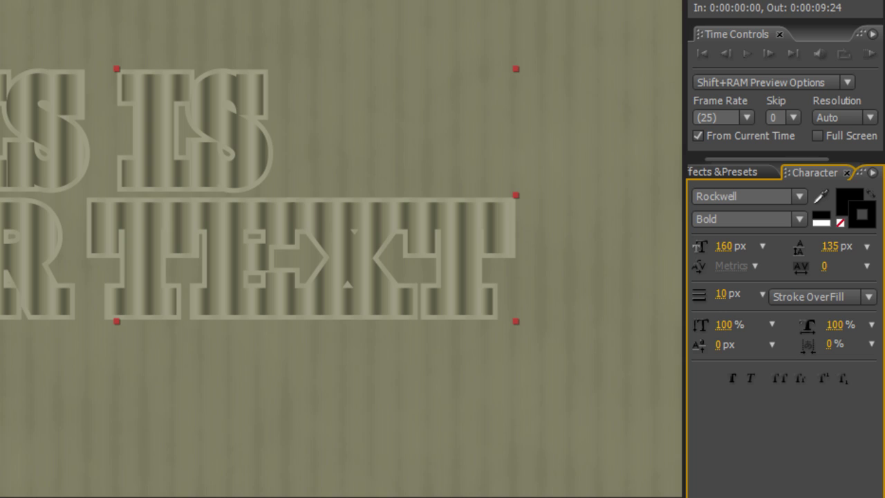
{"action": "key", "text": "F2"}
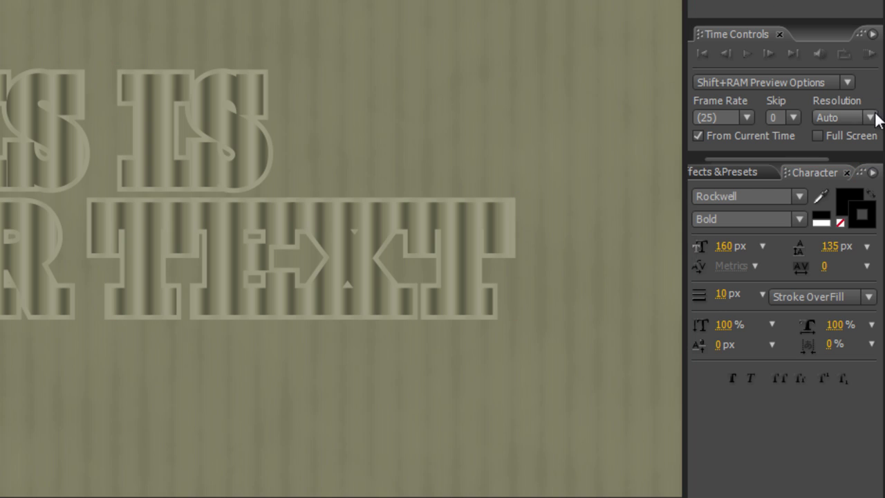
Step: Apply Roughen Edges to the top text layer and raise its Border
{"action": "left_click", "coordinate": [747, 172]}
{"action": "left_click", "coordinate": [792, 197]}
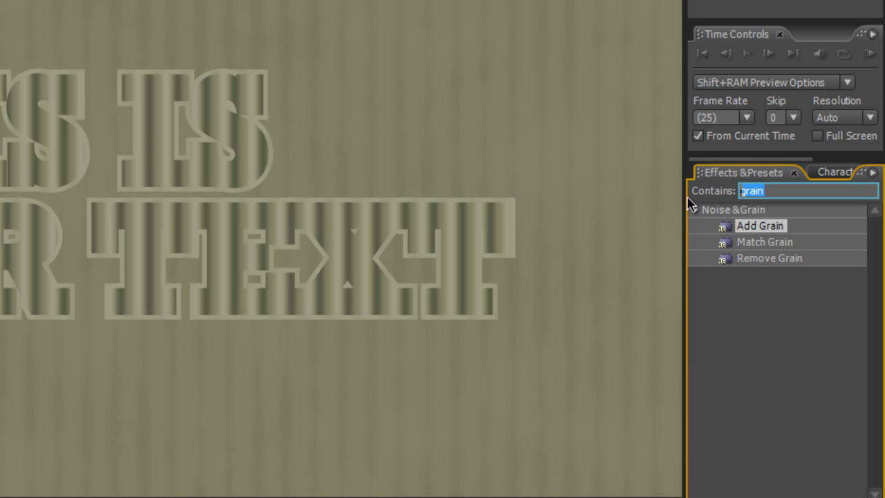
{"action": "type", "text": "rough"}
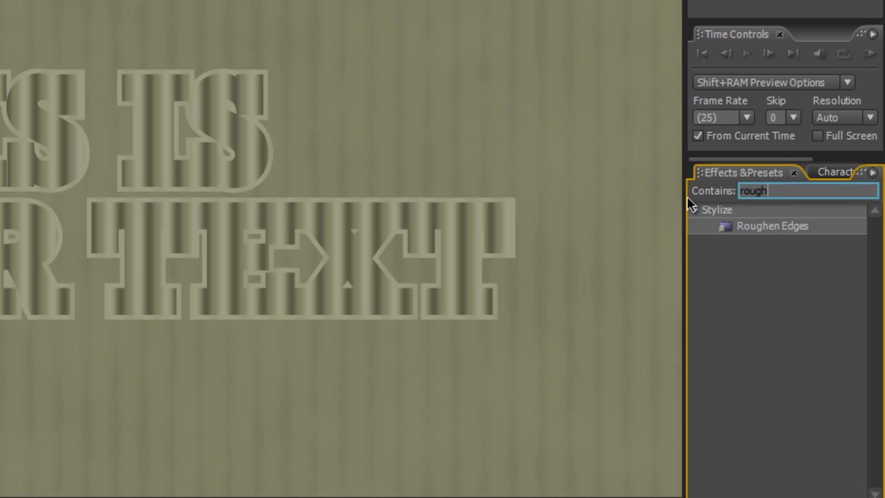
{"action": "left_click_drag", "start_coordinate": [774, 233], "coordinate": [334, 134]}
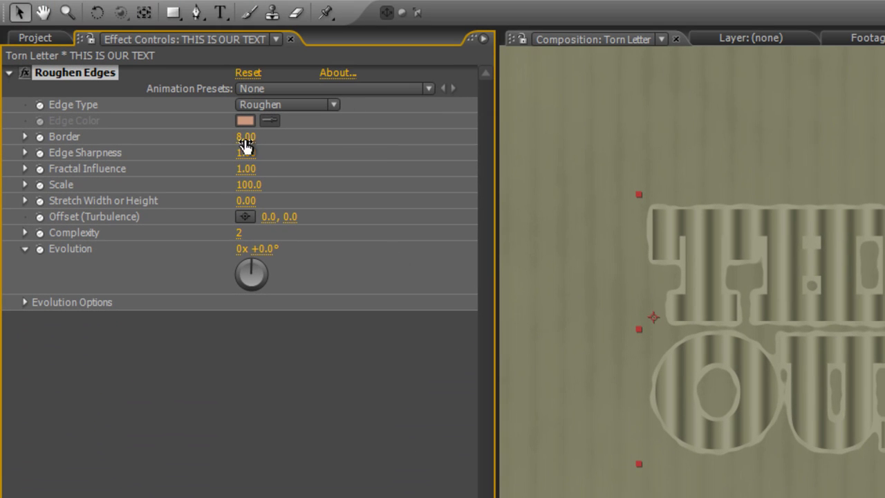
{"action": "left_click_drag", "start_coordinate": [239, 143], "coordinate": [304, 137]}
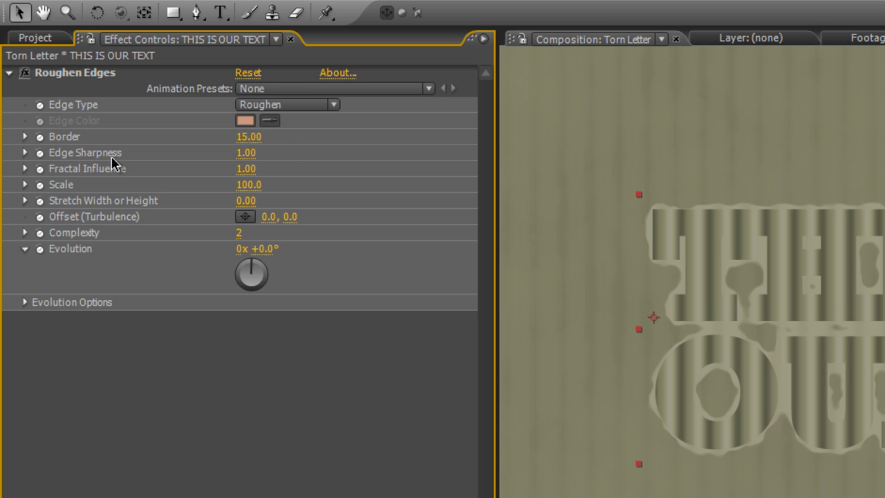
Step: Paste Roughen Edges onto the second text layer, with its Border at 12
{"action": "left_click", "coordinate": [63, 74]}
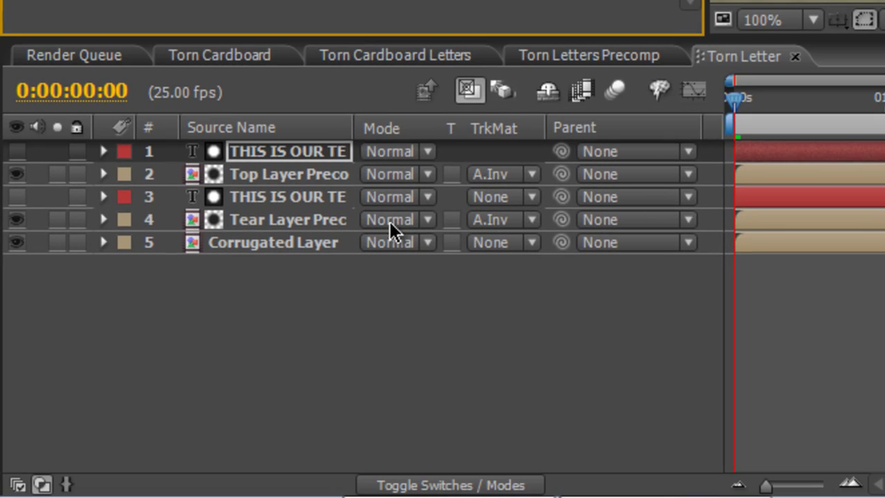
{"action": "left_click", "coordinate": [346, 196]}
{"action": "left_click", "coordinate": [345, 196]}
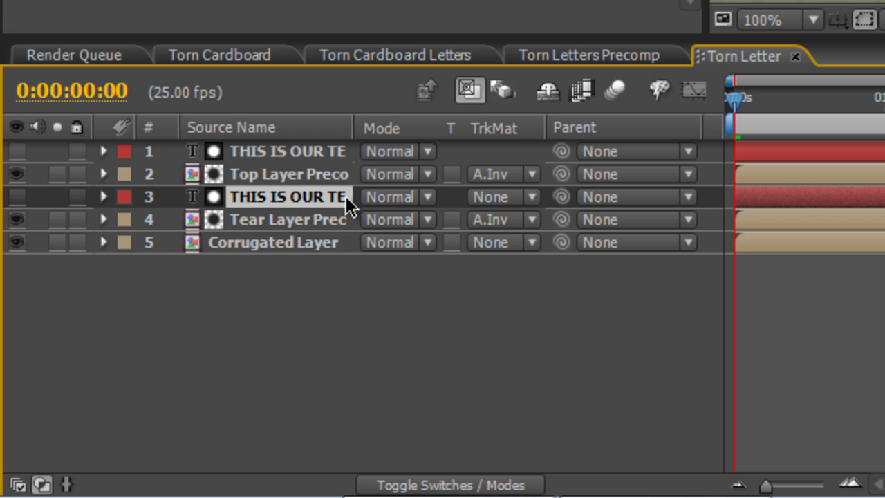
{"action": "key", "text": "ctrl+v"}
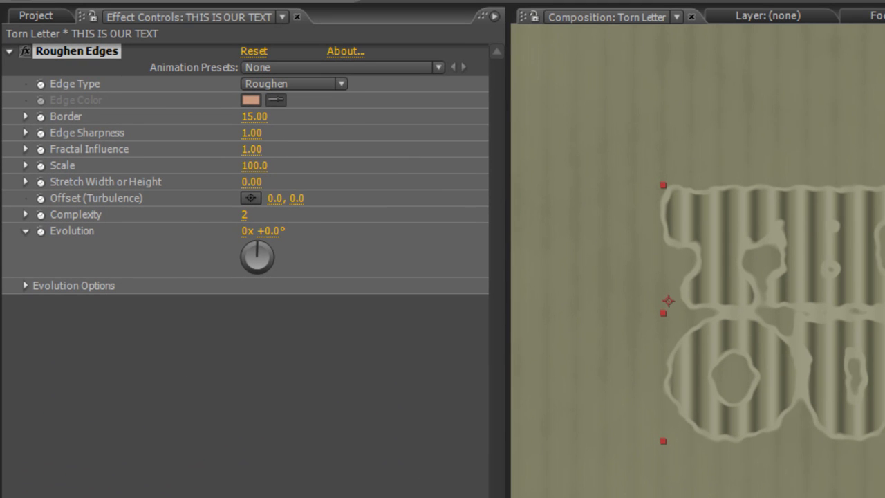
{"action": "left_click_drag", "start_coordinate": [258, 115], "coordinate": [230, 119]}
{"action": "left_click", "coordinate": [300, 422]}
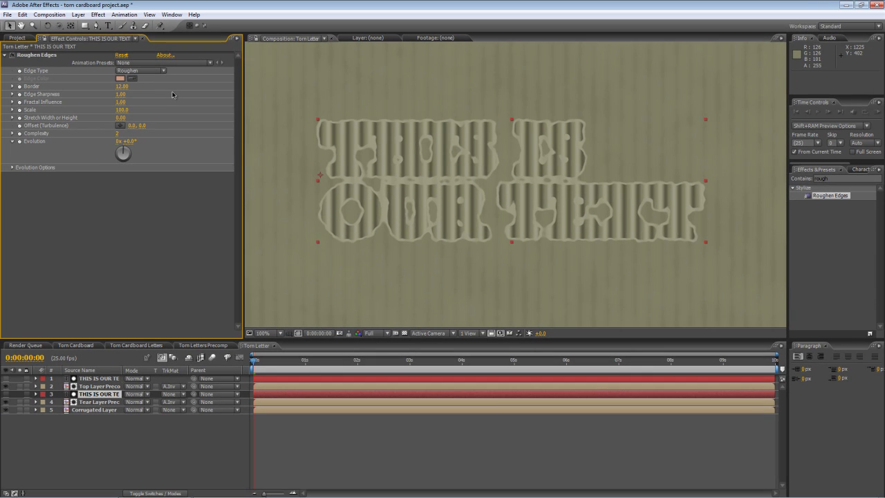
Step: Reduce the text Stroke Width in the Character panel from 10 px to 4 px
{"action": "left_click", "coordinate": [173, 94]}
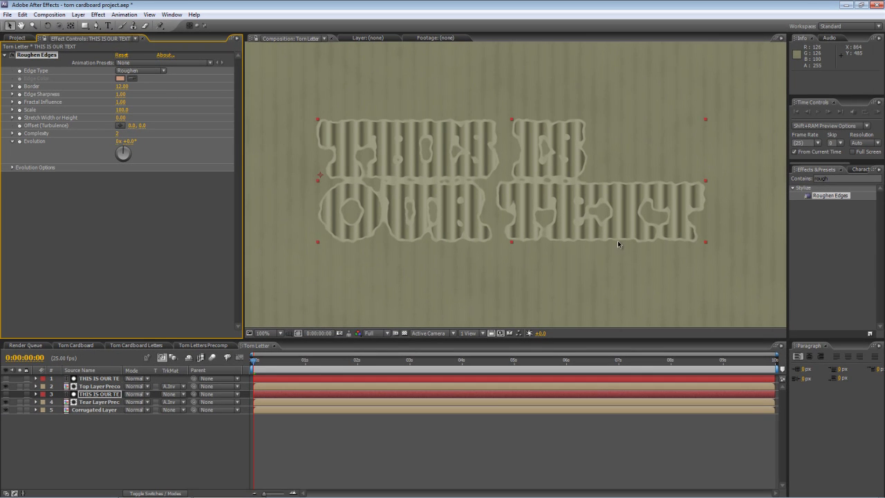
{"action": "left_click", "coordinate": [861, 168]}
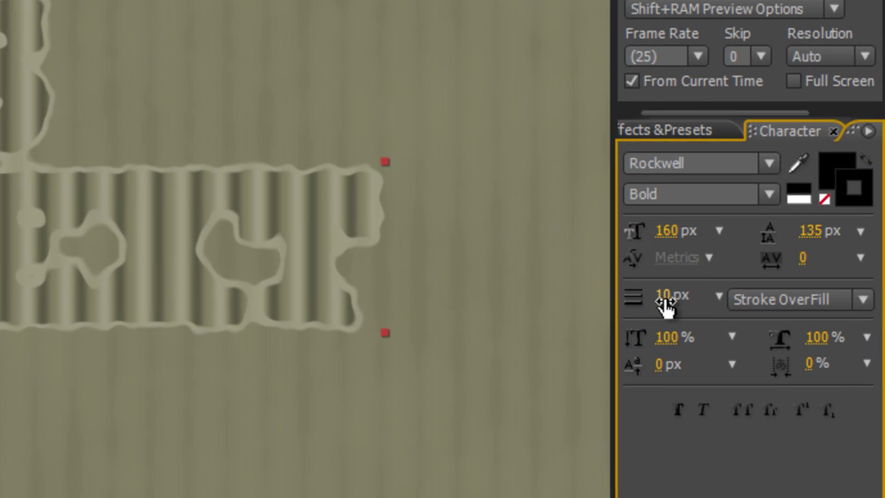
{"action": "left_click_drag", "start_coordinate": [665, 307], "coordinate": [656, 308]}
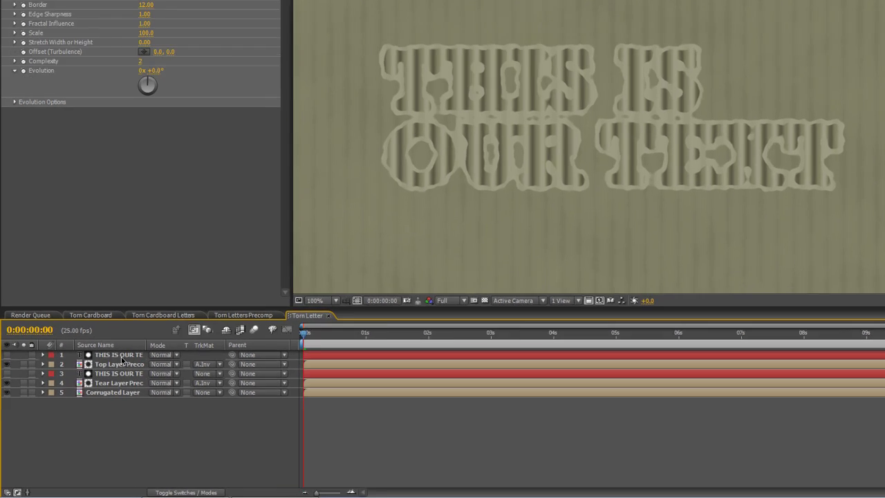
Step: Add a Drop Shadow layer style to Top Layer Precom with 30% opacity
{"action": "left_click", "coordinate": [102, 385]}
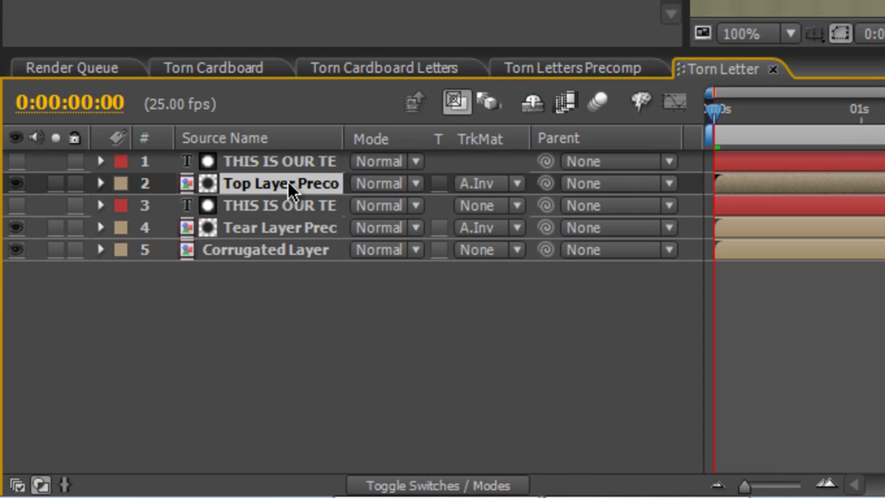
{"action": "right_click", "coordinate": [287, 180]}
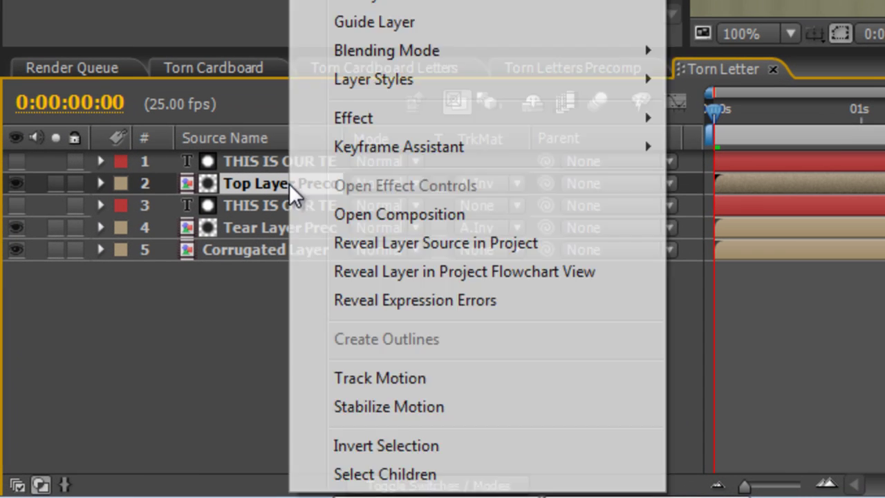
{"action": "mouse_move", "coordinate": [446, 97]}
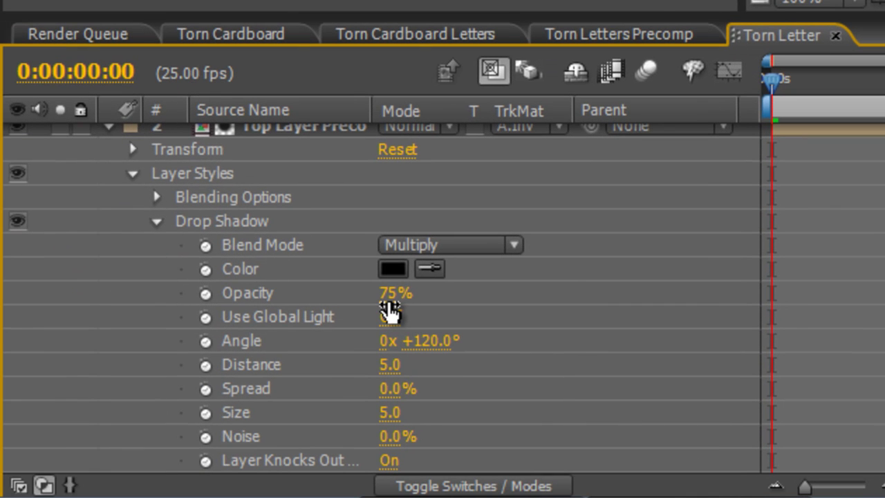
{"action": "left_click", "coordinate": [391, 293]}
{"action": "type", "text": "30"}
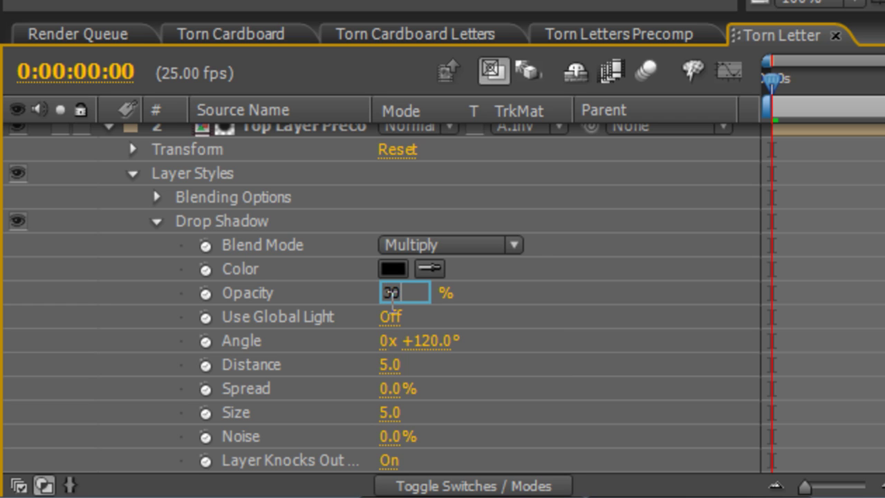
{"action": "key", "text": "Return"}
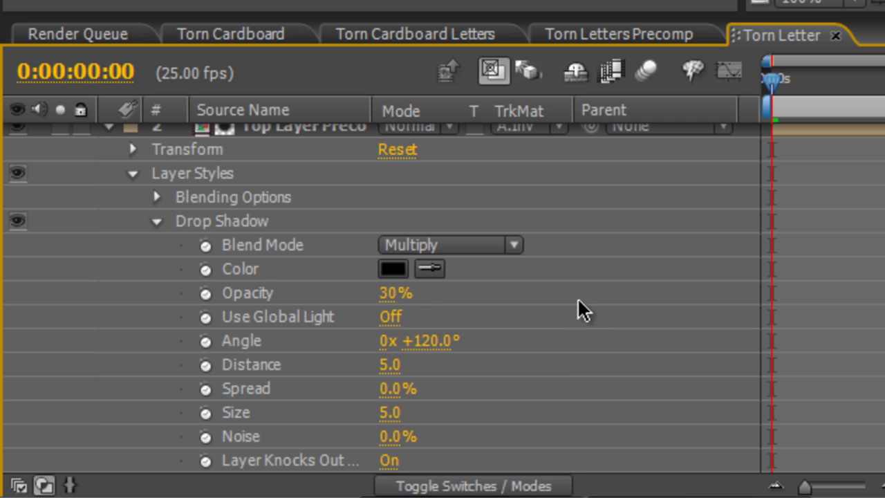
Step: Set the drop shadow distance to 1 and its size to 5
{"action": "left_click", "coordinate": [389, 365]}
{"action": "type", "text": "1"}
{"action": "key", "text": "Return"}
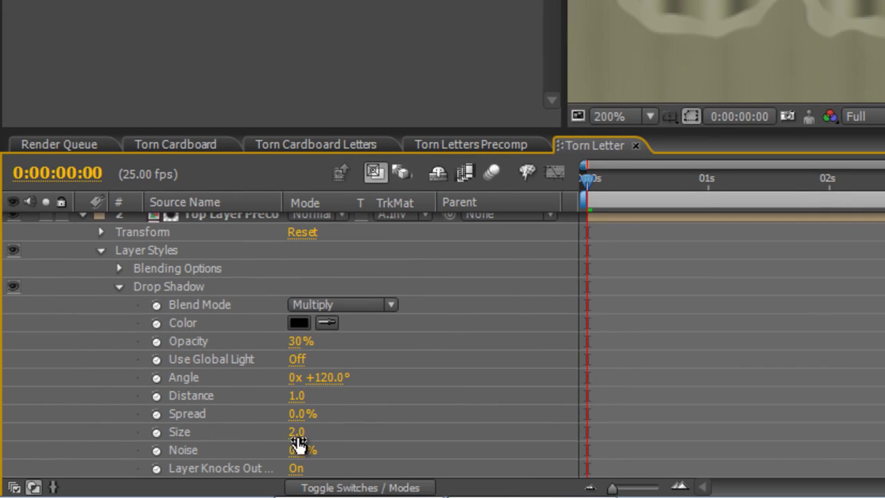
{"action": "left_click", "coordinate": [296, 432]}
{"action": "key", "text": "BackSpace"}
{"action": "type", "text": "5"}
{"action": "key", "text": "Return"}
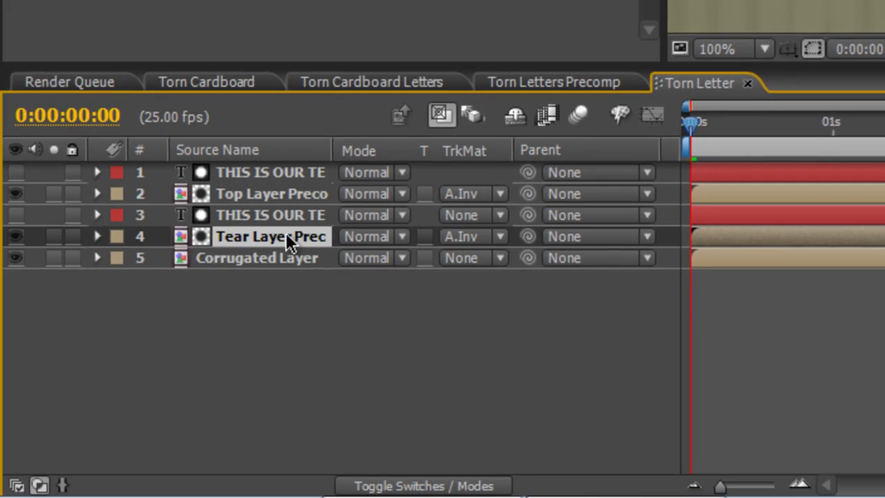
Step: Add a Linear Light drop shadow at 30% opacity to Tear Layer Precom
{"action": "right_click", "coordinate": [287, 234]}
{"action": "mouse_move", "coordinate": [428, 98]}
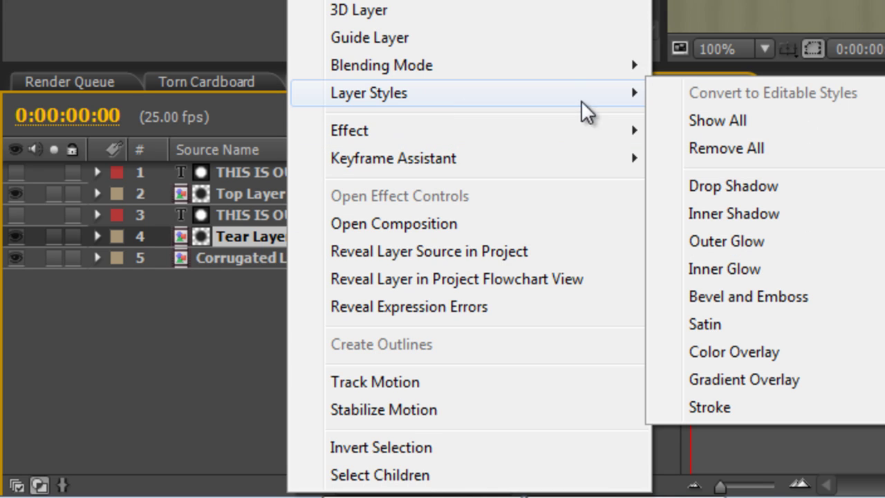
{"action": "left_click", "coordinate": [761, 191]}
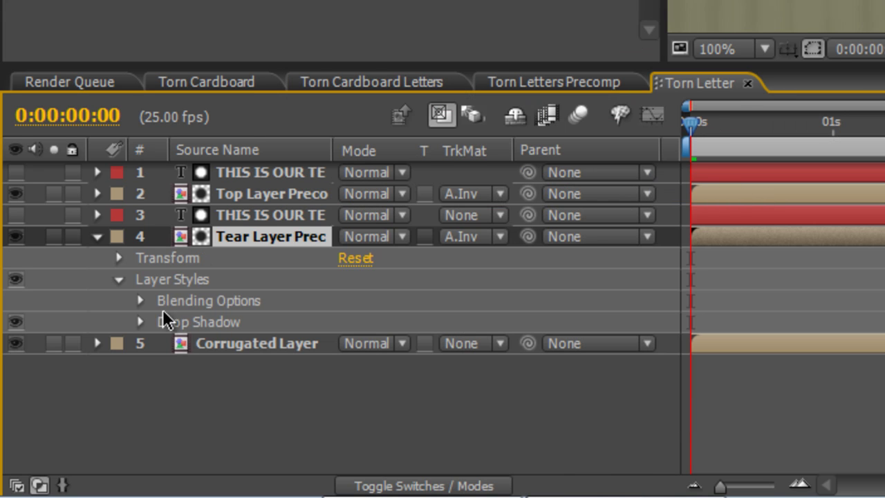
{"action": "left_click", "coordinate": [139, 322]}
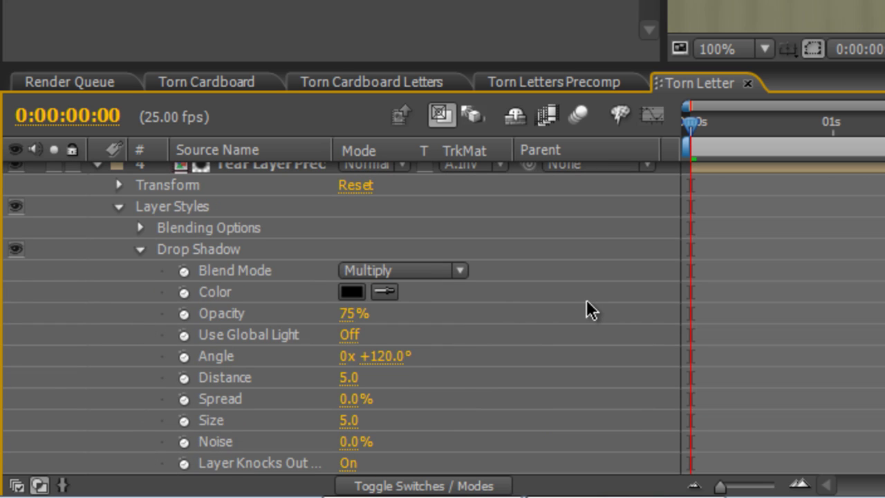
{"action": "left_click", "coordinate": [427, 272]}
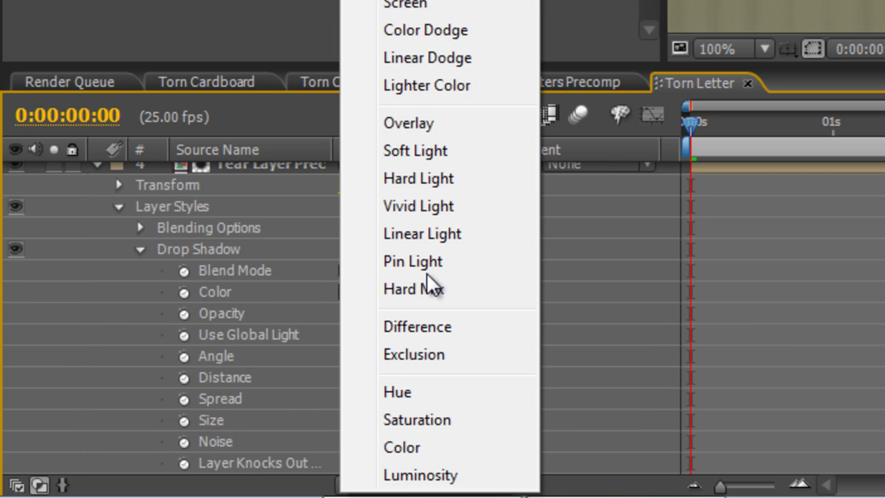
{"action": "left_click", "coordinate": [425, 236]}
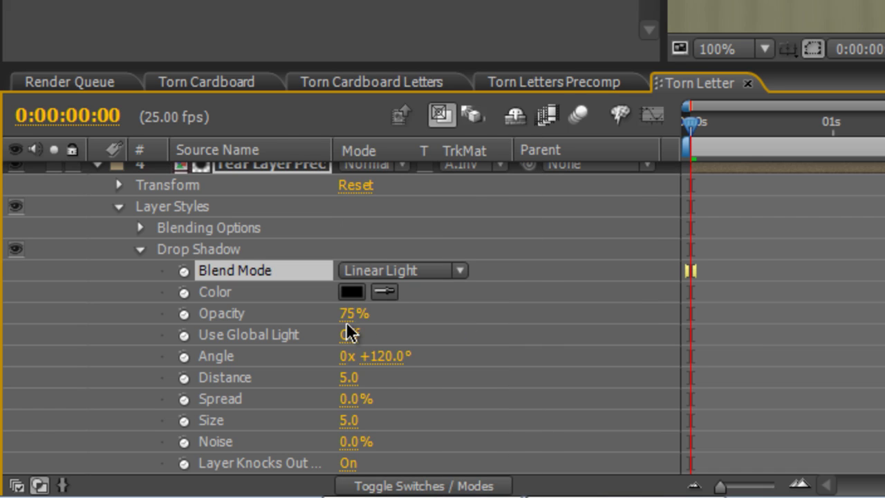
{"action": "left_click_drag", "start_coordinate": [348, 312], "coordinate": [296, 315]}
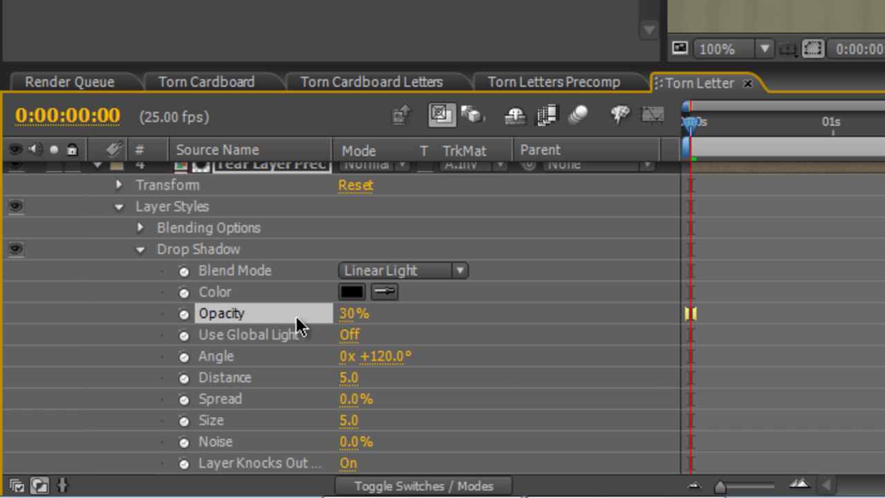
{"action": "left_click", "coordinate": [490, 335]}
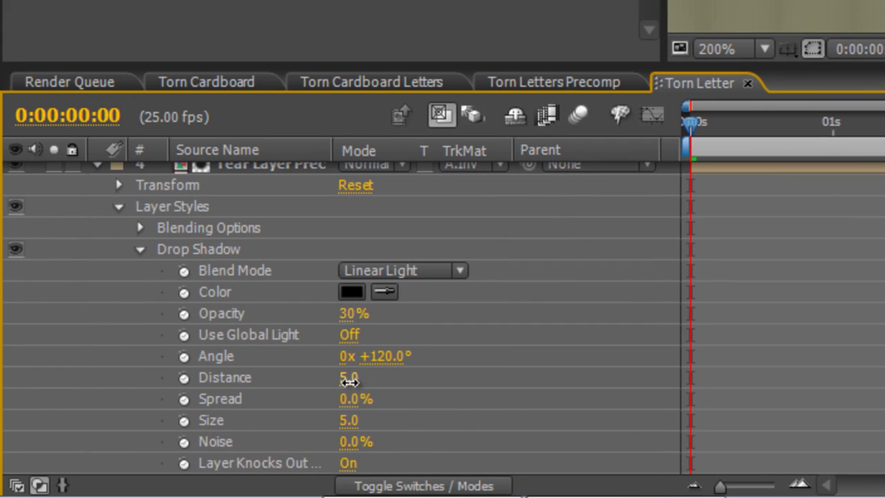
Step: Set the tear layer's shadow distance to 7 and raise its size to about 10
{"action": "left_click", "coordinate": [344, 382]}
{"action": "left_click", "coordinate": [349, 378]}
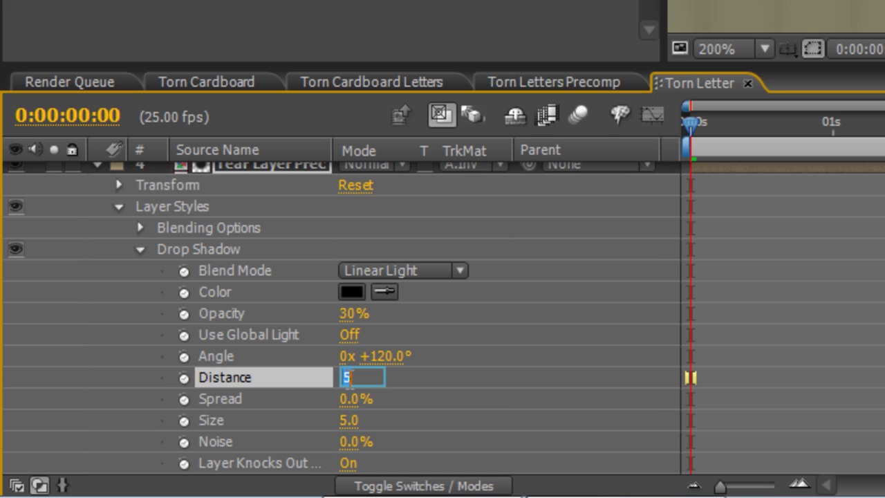
{"action": "type", "text": "7"}
{"action": "key", "text": "Return"}
{"action": "left_click", "coordinate": [488, 382]}
{"action": "left_click_drag", "start_coordinate": [348, 422], "coordinate": [352, 439]}
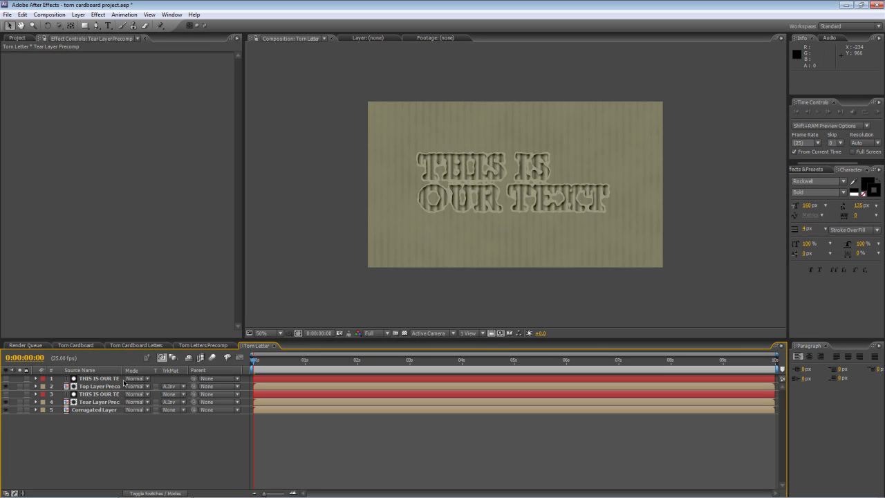
Step: Pre-compose all five layers into a new composition named 'Torn Letters'
{"action": "key", "text": "ctrl+a"}
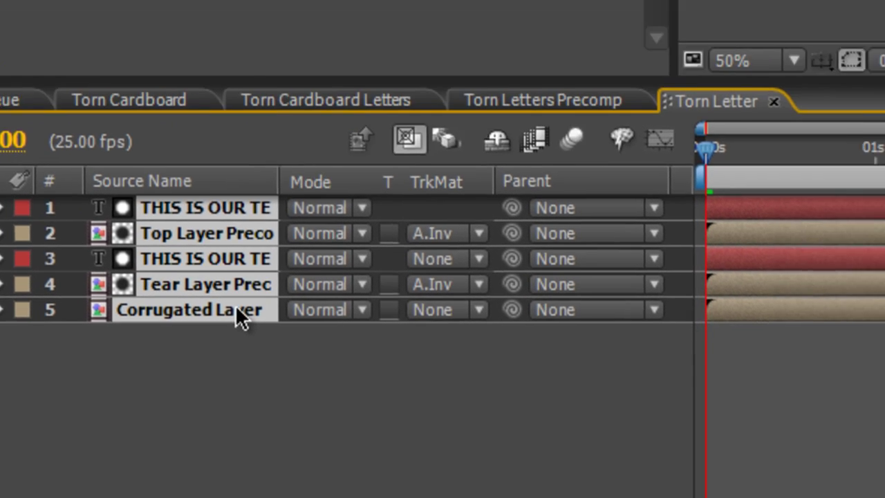
{"action": "key", "text": "ctrl+shift+c"}
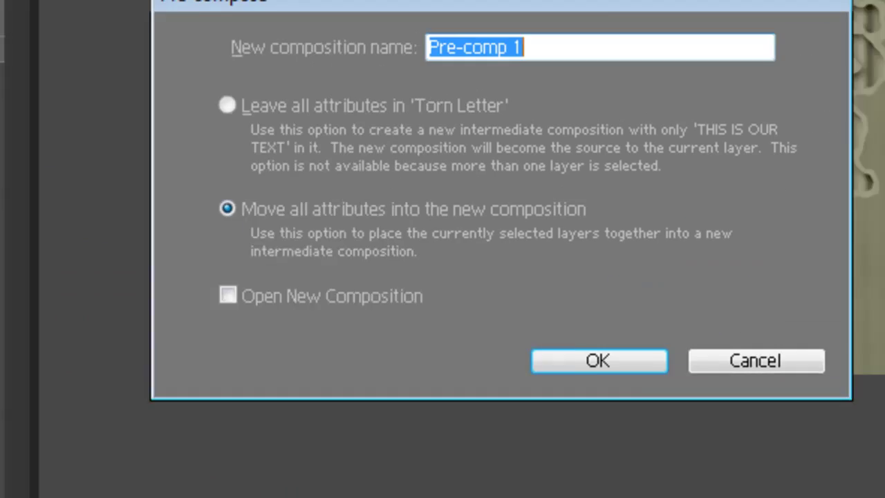
{"action": "type", "text": "Torn "}
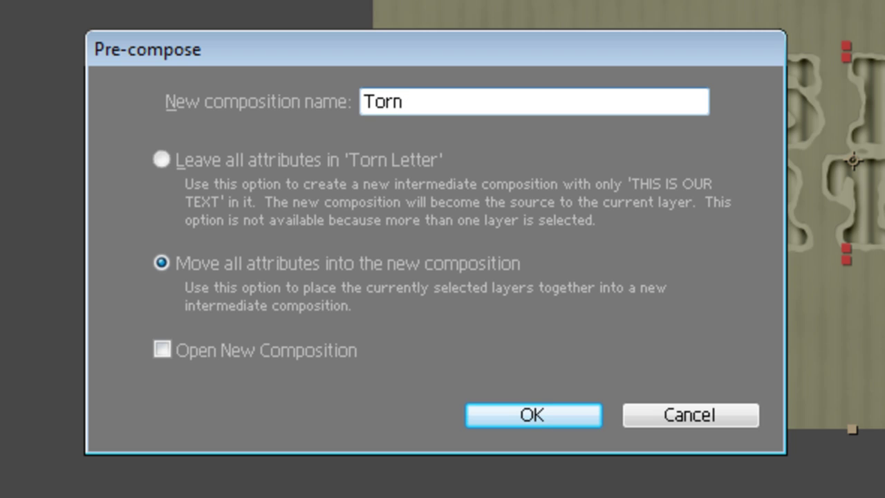
{"action": "type", "text": "Letters"}
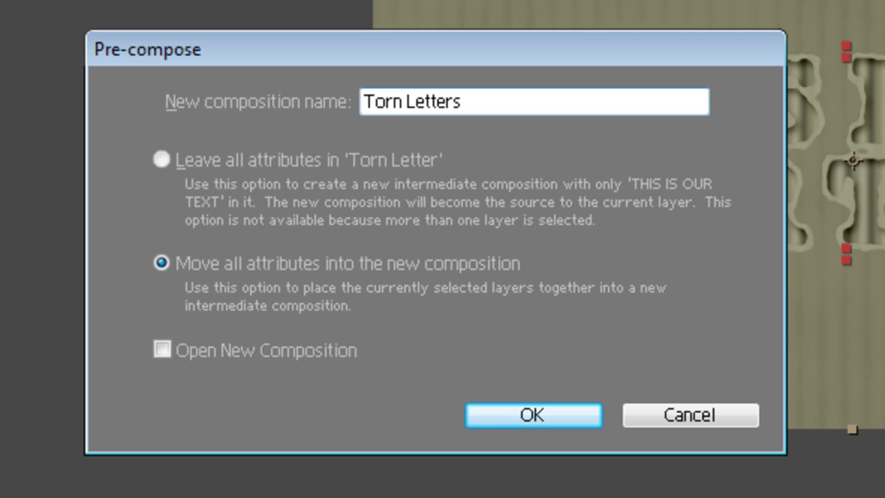
{"action": "left_click", "coordinate": [524, 414]}
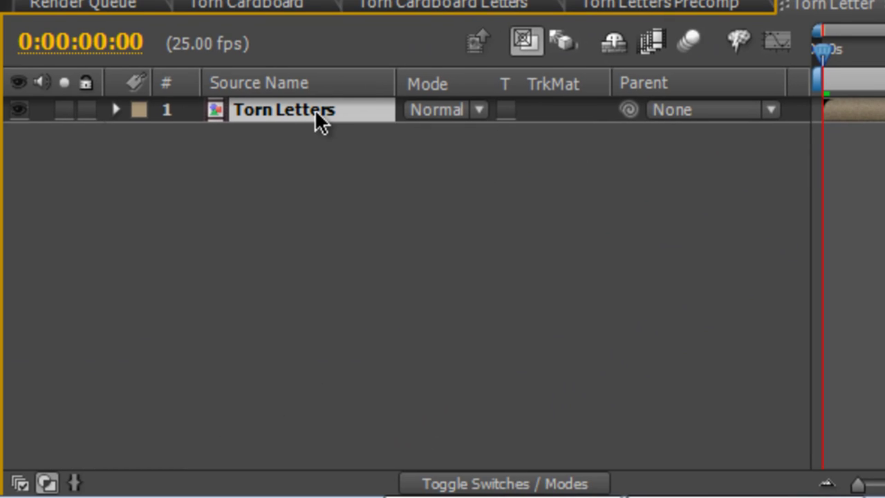
Step: Turn on the 3D Layer switch for the Torn Letters layer
{"action": "key", "text": "F4"}
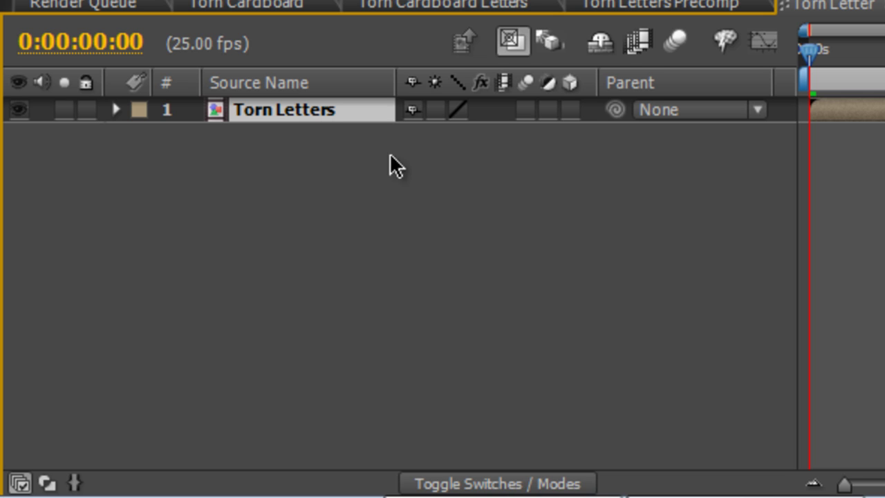
{"action": "left_click", "coordinate": [570, 110]}
{"action": "left_click", "coordinate": [470, 247]}
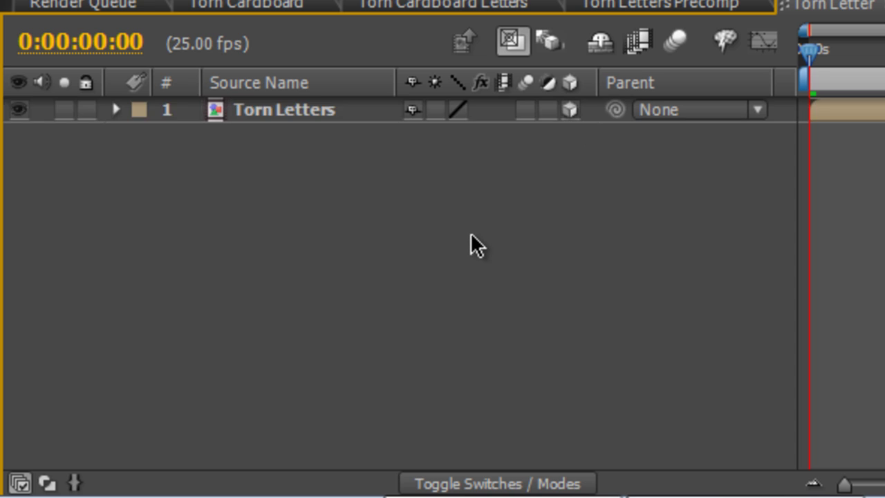
Step: Add a new Spot light layer with Intensity 100% above Torn Letters
{"action": "right_click", "coordinate": [29, 274]}
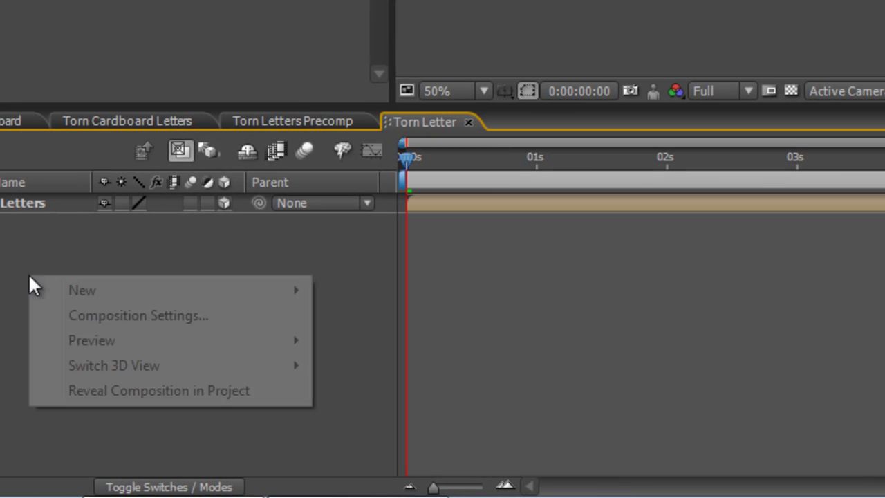
{"action": "mouse_move", "coordinate": [262, 291]}
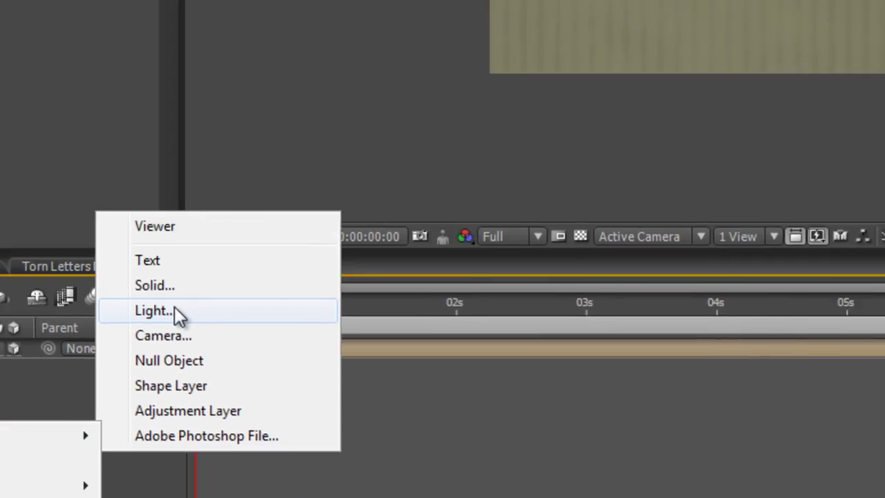
{"action": "left_click", "coordinate": [365, 165]}
{"action": "left_click_drag", "start_coordinate": [480, 152], "coordinate": [361, 160]}
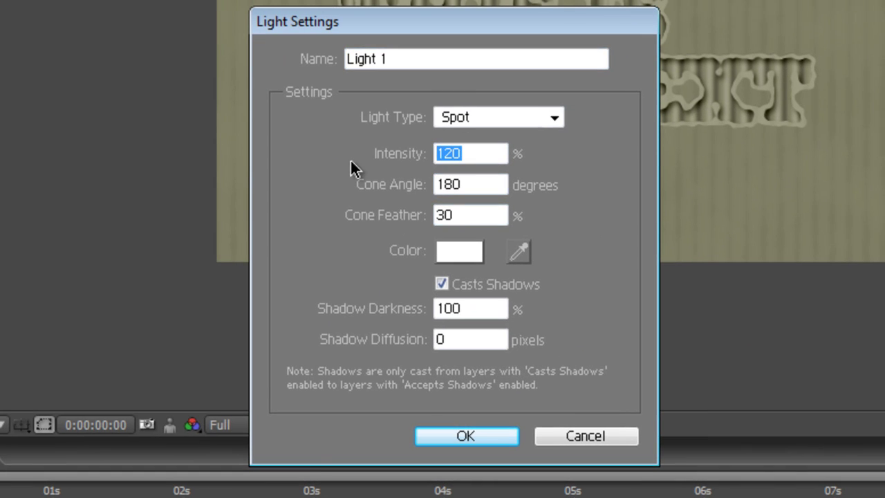
{"action": "type", "text": "100"}
{"action": "left_click", "coordinate": [509, 111]}
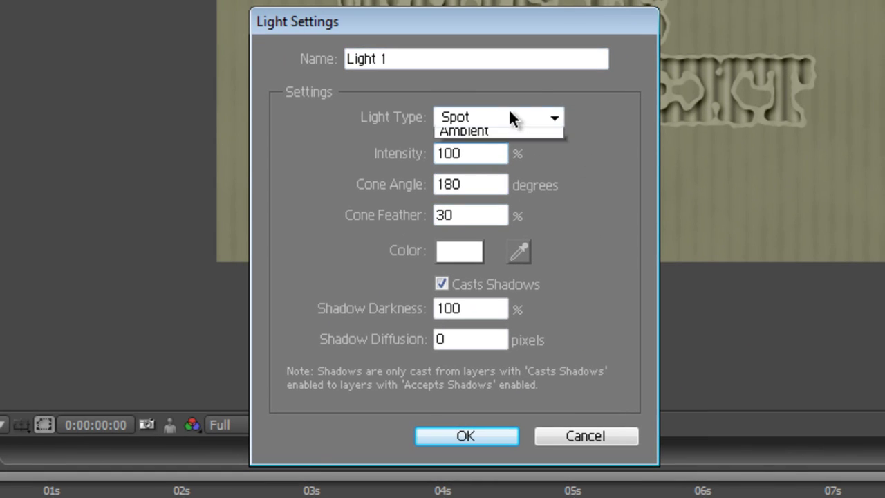
{"action": "left_click", "coordinate": [628, 109]}
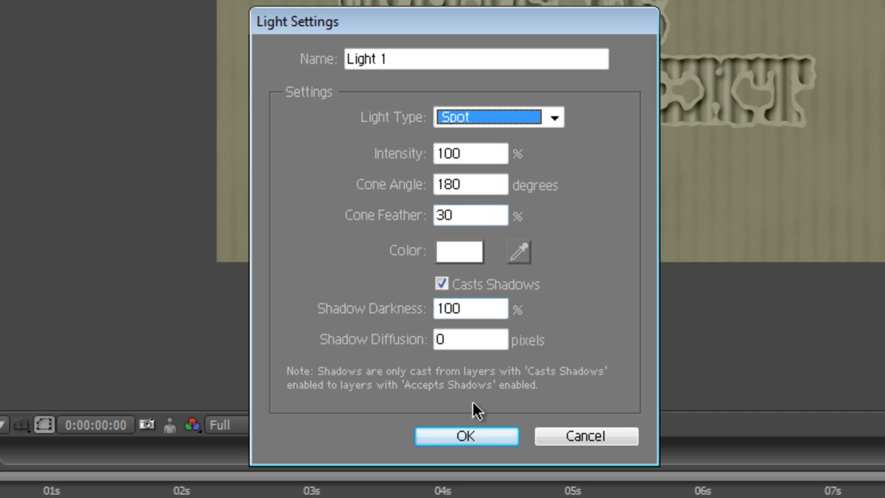
{"action": "left_click", "coordinate": [474, 437]}
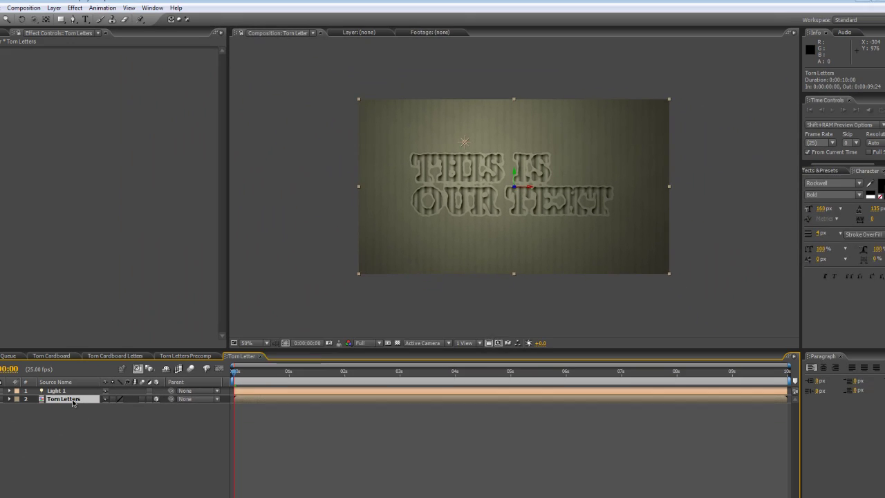
Step: Rotate the Torn Letters layer to X -2°, Y 2° and Z 2°
{"action": "left_click", "coordinate": [90, 386]}
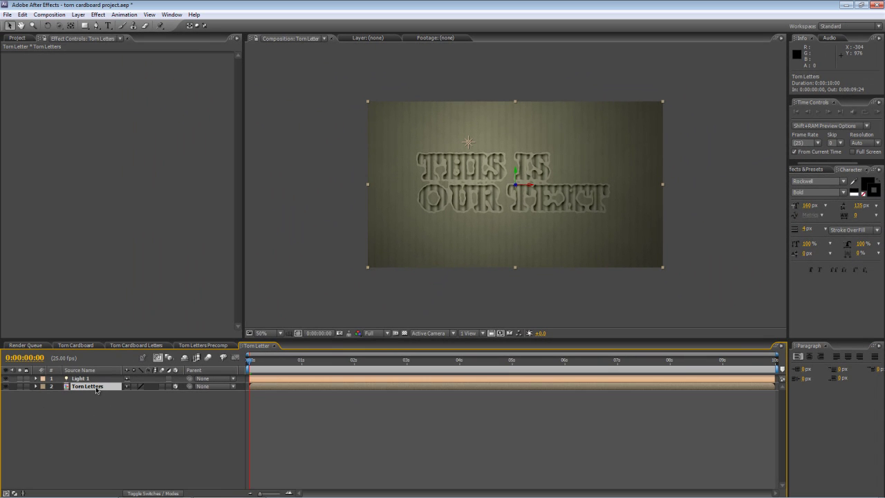
{"action": "key", "text": "r"}
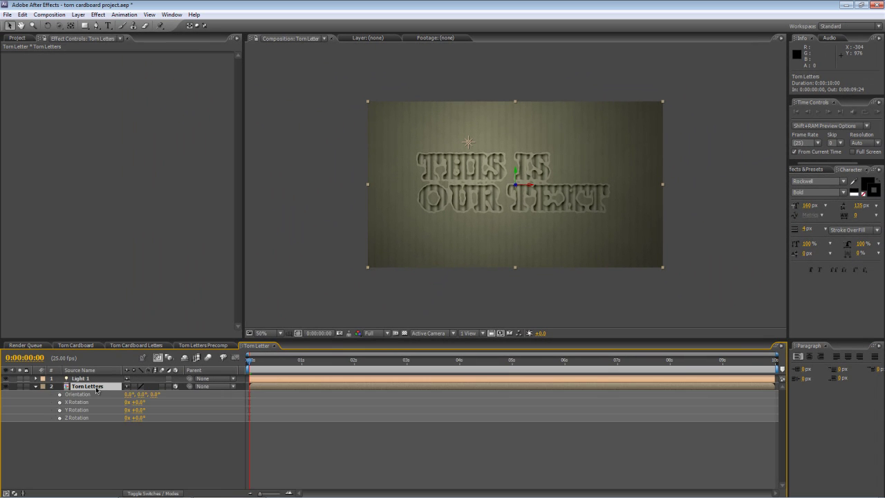
{"action": "left_click", "coordinate": [138, 402]}
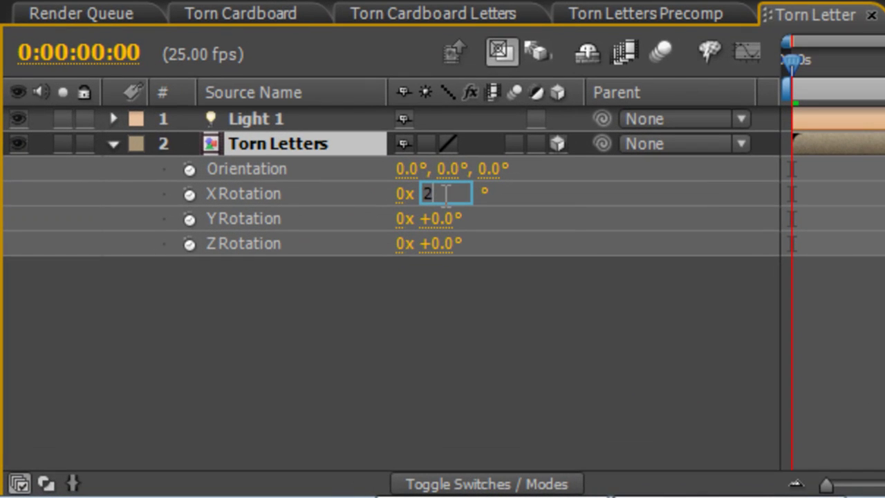
{"action": "type", "text": "-2"}
{"action": "key", "text": "Return"}
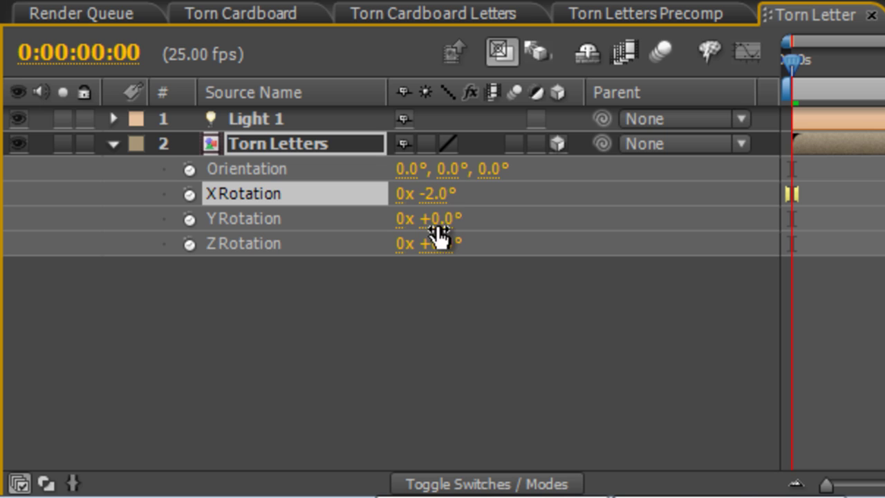
{"action": "left_click", "coordinate": [440, 220]}
{"action": "type", "text": "2"}
{"action": "key", "text": "Return"}
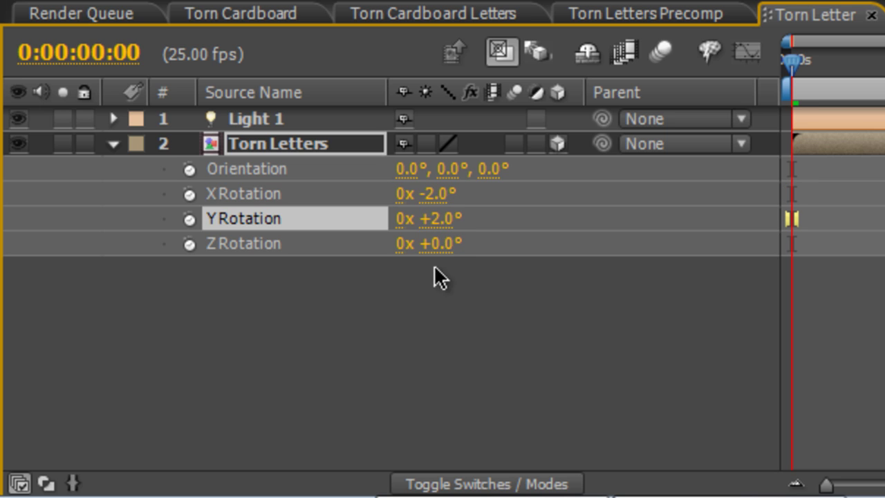
{"action": "left_click", "coordinate": [445, 242]}
{"action": "type", "text": "2"}
{"action": "key", "text": "Return"}
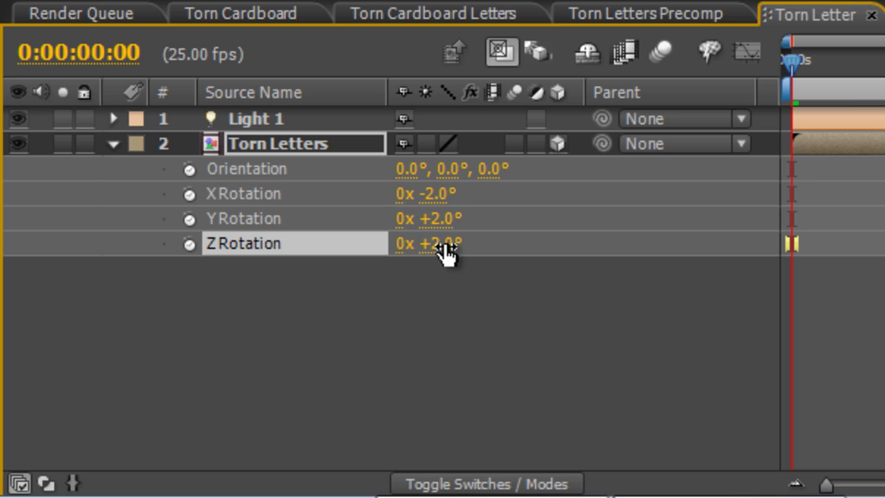
{"action": "left_click", "coordinate": [358, 151]}
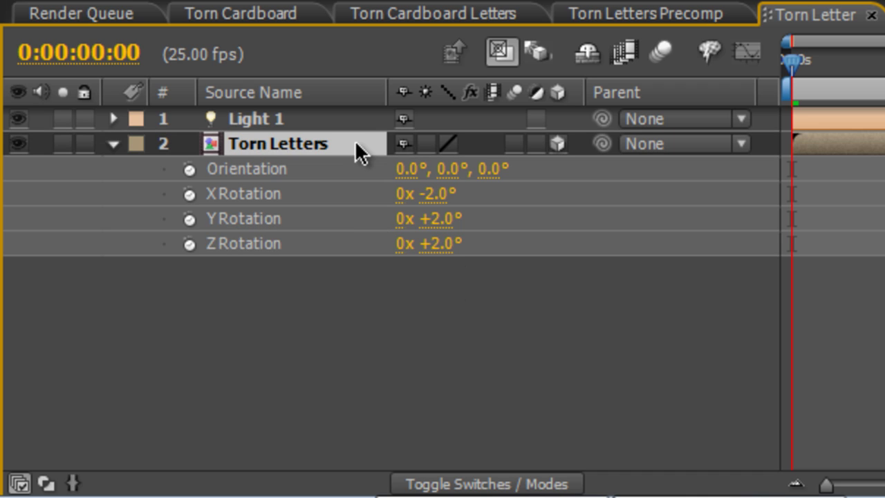
Step: Set the Torn Letters layer's scale to 108%
{"action": "key", "text": "s"}
{"action": "left_click", "coordinate": [442, 168]}
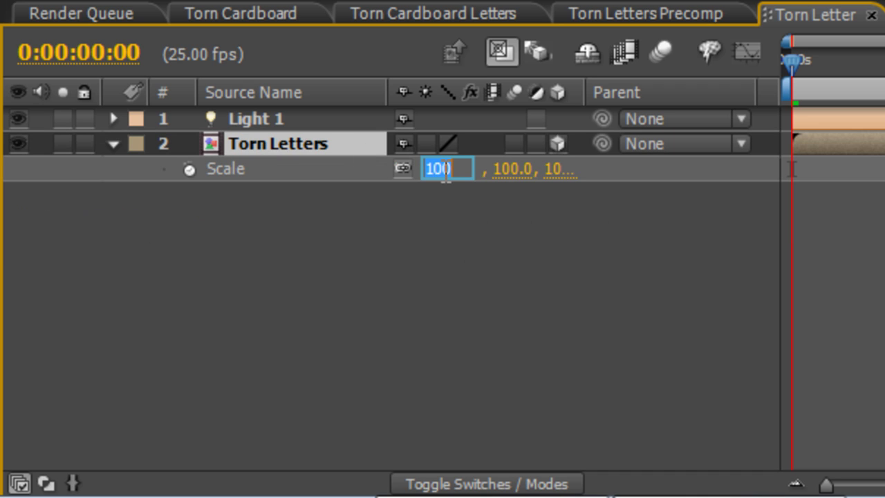
{"action": "type", "text": "105"}
{"action": "key", "text": "Return"}
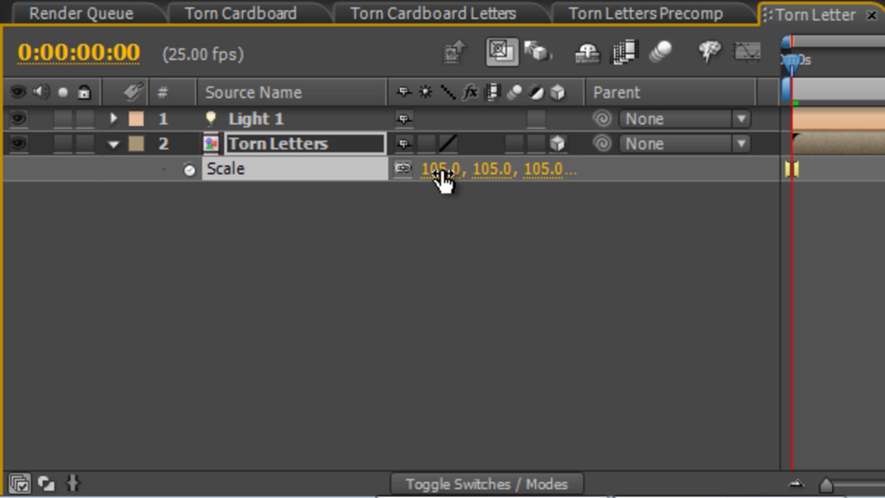
{"action": "left_click", "coordinate": [442, 169]}
{"action": "type", "text": "108"}
{"action": "key", "text": "Return"}
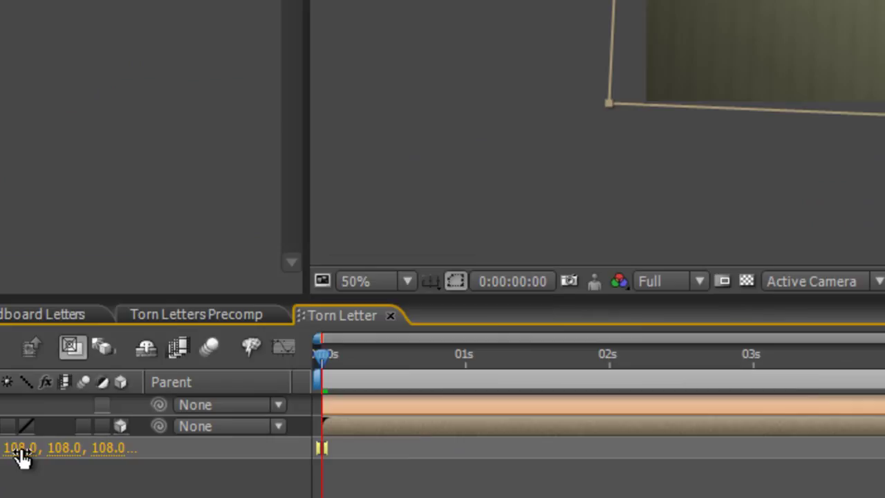